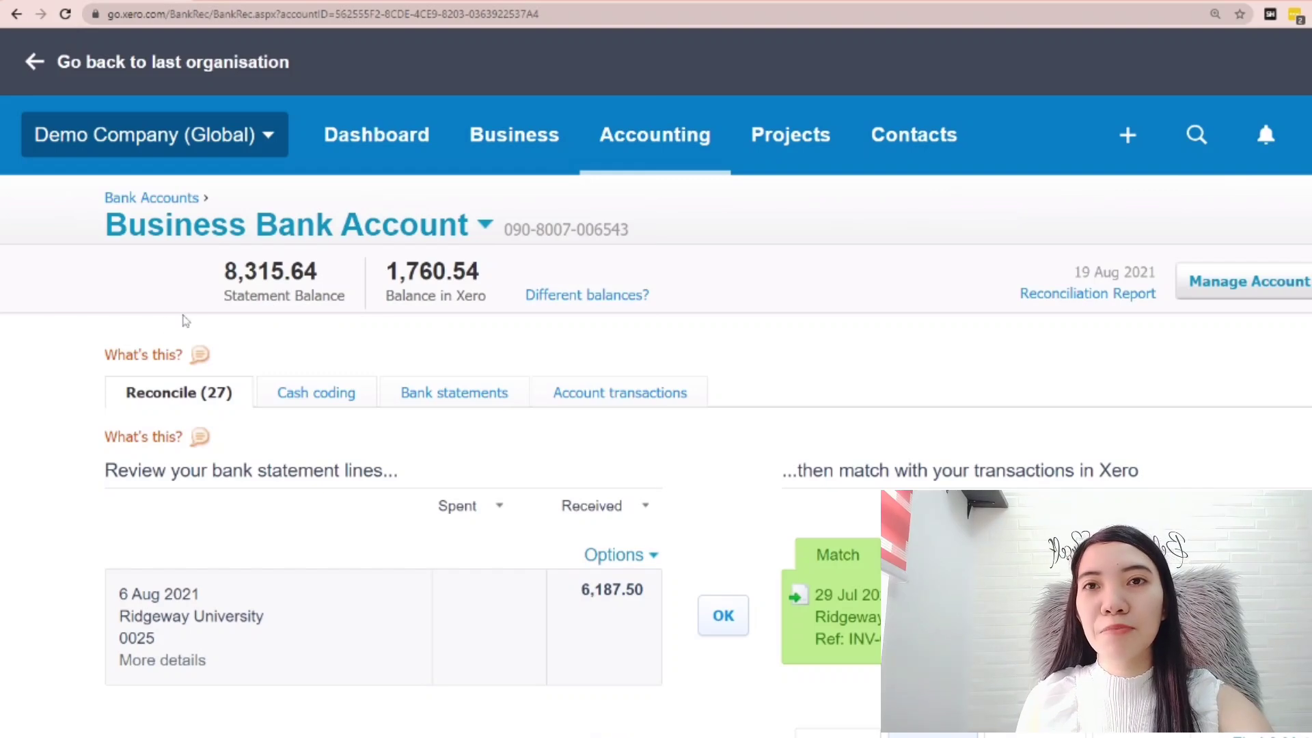
- Reconcile the 6,187.50 Ridgeway University statement line with its suggested match, invoice INV-0025
{"action": "scroll", "coordinate": [185, 320], "scroll_direction": "down", "scroll_amount": 2}
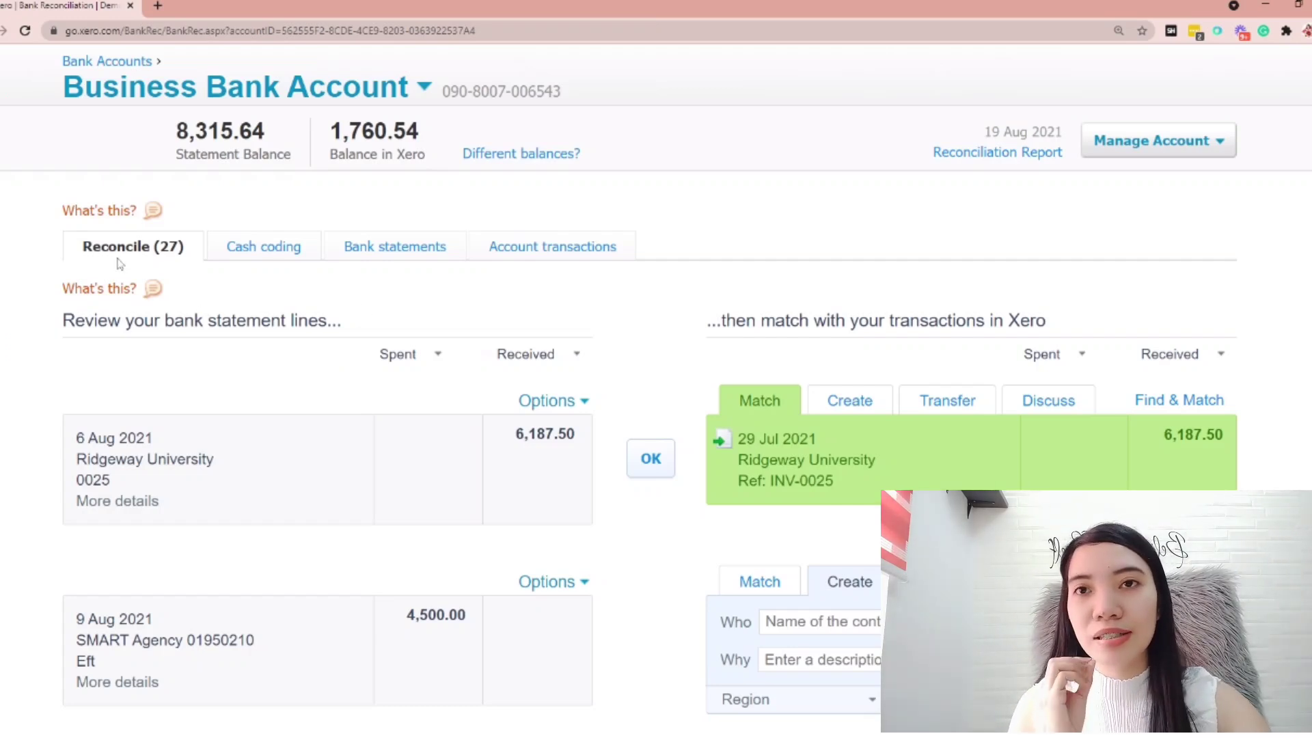
{"action": "scroll", "coordinate": [120, 264], "scroll_direction": "down", "scroll_amount": 2}
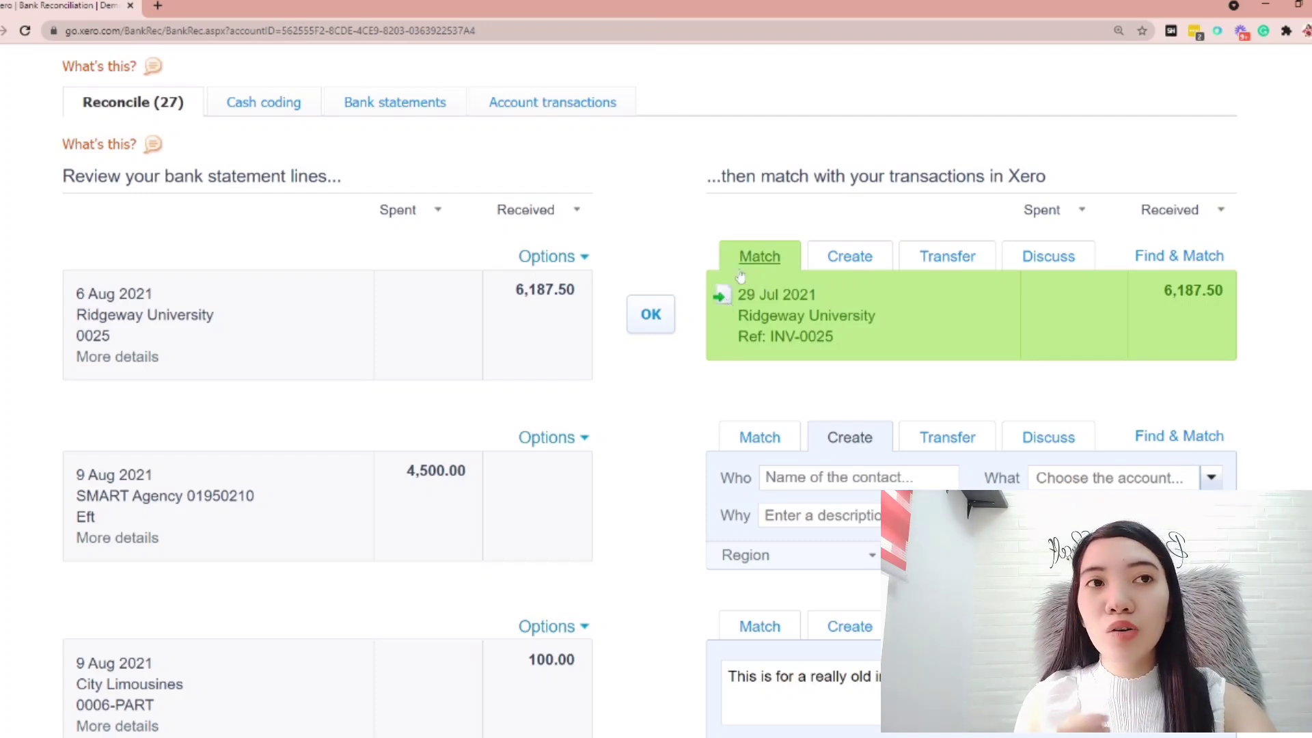
{"action": "mouse_move", "coordinate": [174, 354]}
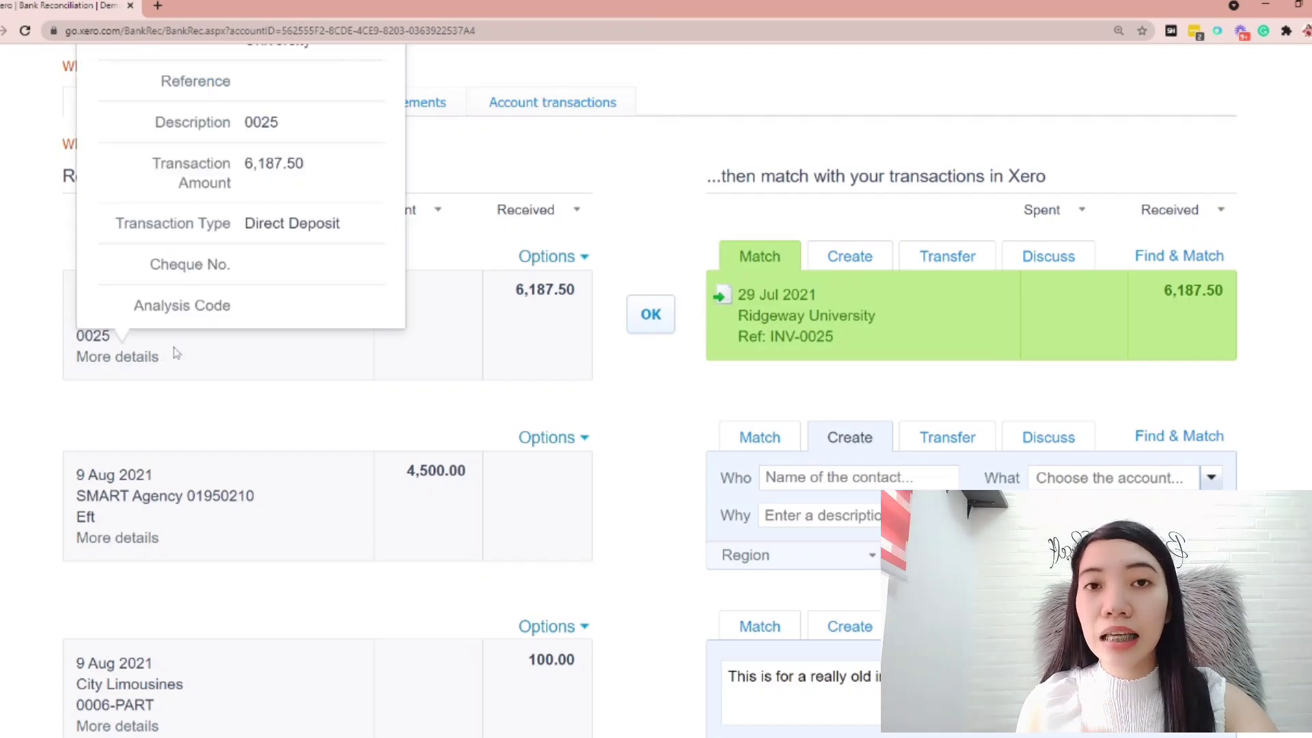
{"action": "scroll", "coordinate": [492, 132], "scroll_direction": "down", "scroll_amount": 1}
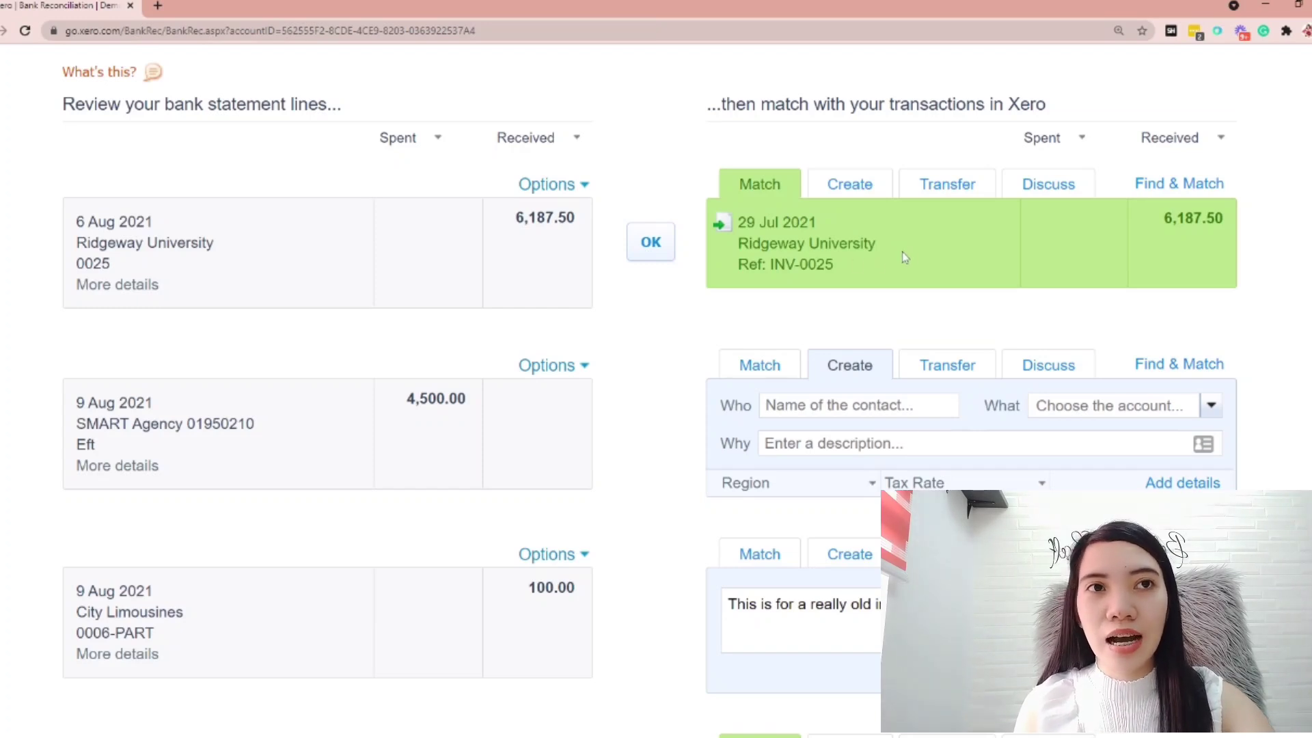
{"action": "left_click", "coordinate": [650, 250]}
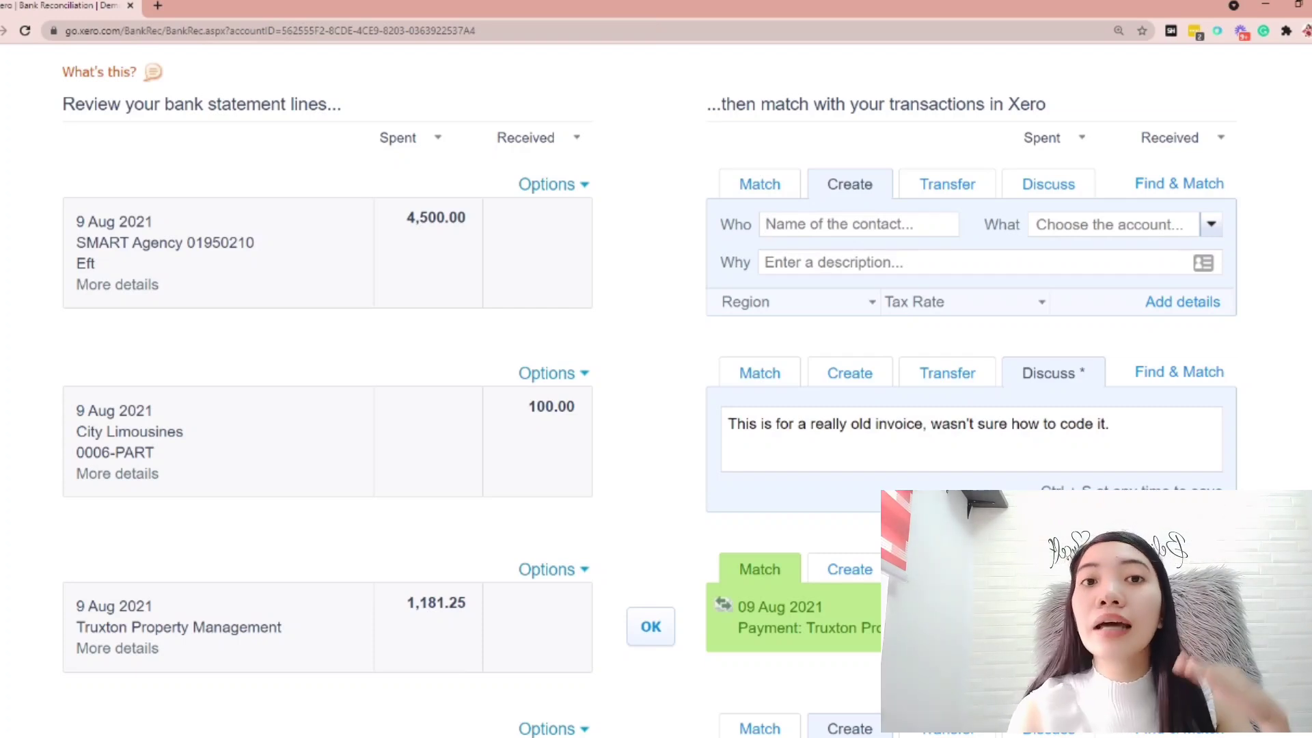
- Compare the account's statement balance with its balance in Xero, and view the transfer options for the 4,500.00 SMART Agency line
{"action": "scroll", "coordinate": [296, 114], "scroll_direction": "up", "scroll_amount": 3}
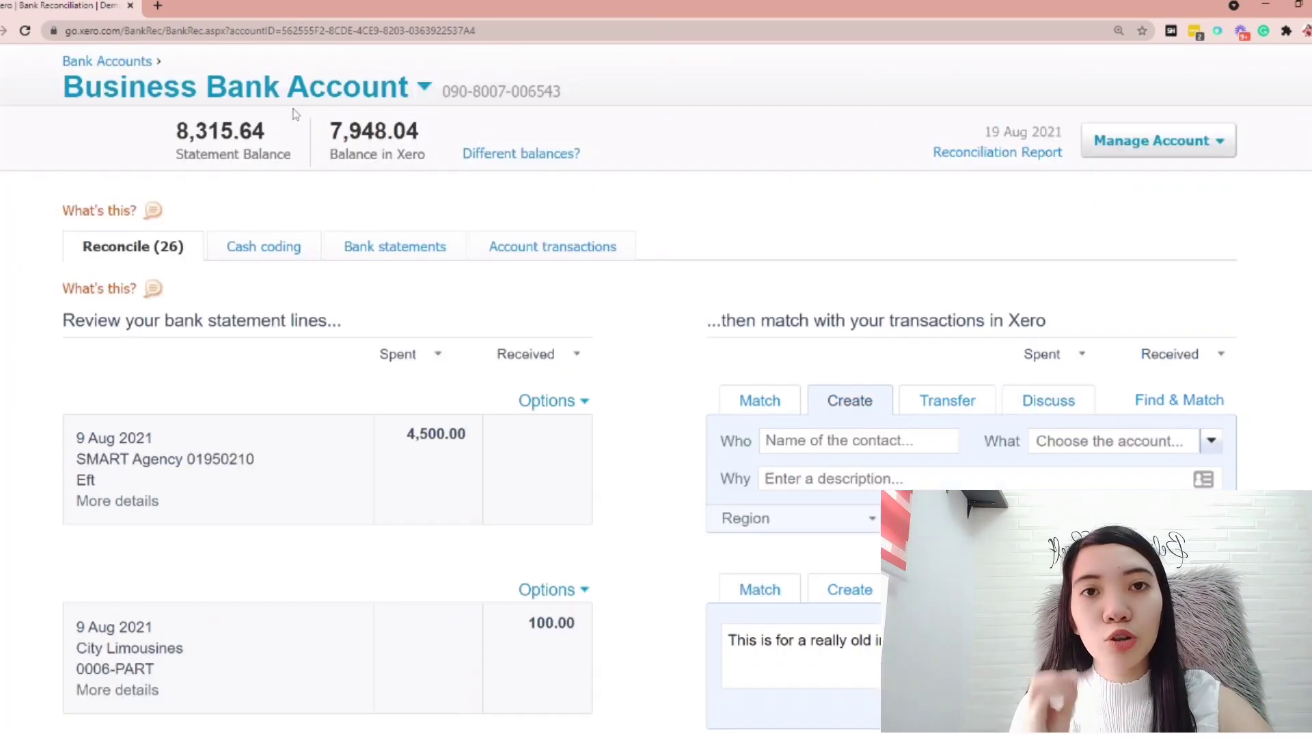
{"action": "scroll", "coordinate": [662, 272], "scroll_direction": "down", "scroll_amount": 1}
{"action": "scroll", "coordinate": [669, 289], "scroll_direction": "down", "scroll_amount": 4}
{"action": "scroll", "coordinate": [668, 287], "scroll_direction": "up", "scroll_amount": 7}
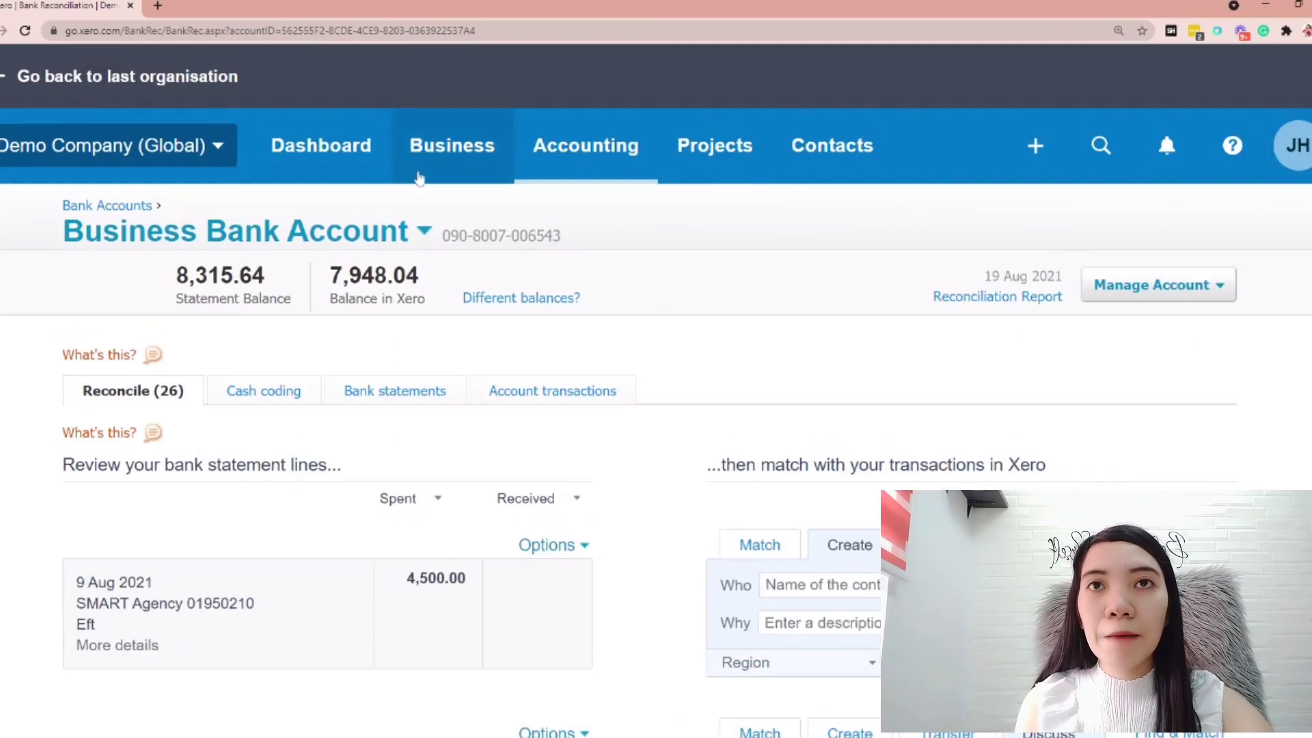
{"action": "left_click", "coordinate": [420, 233]}
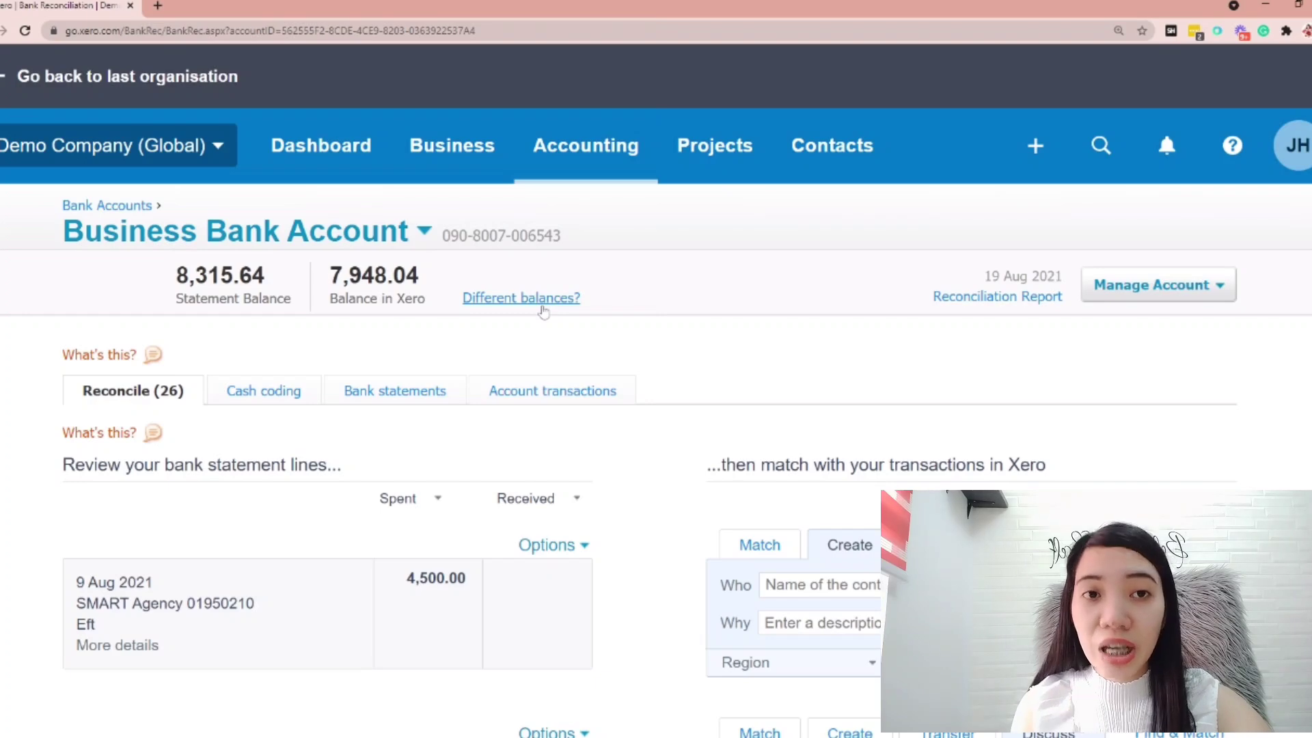
{"action": "scroll", "coordinate": [543, 311], "scroll_direction": "down", "scroll_amount": 6}
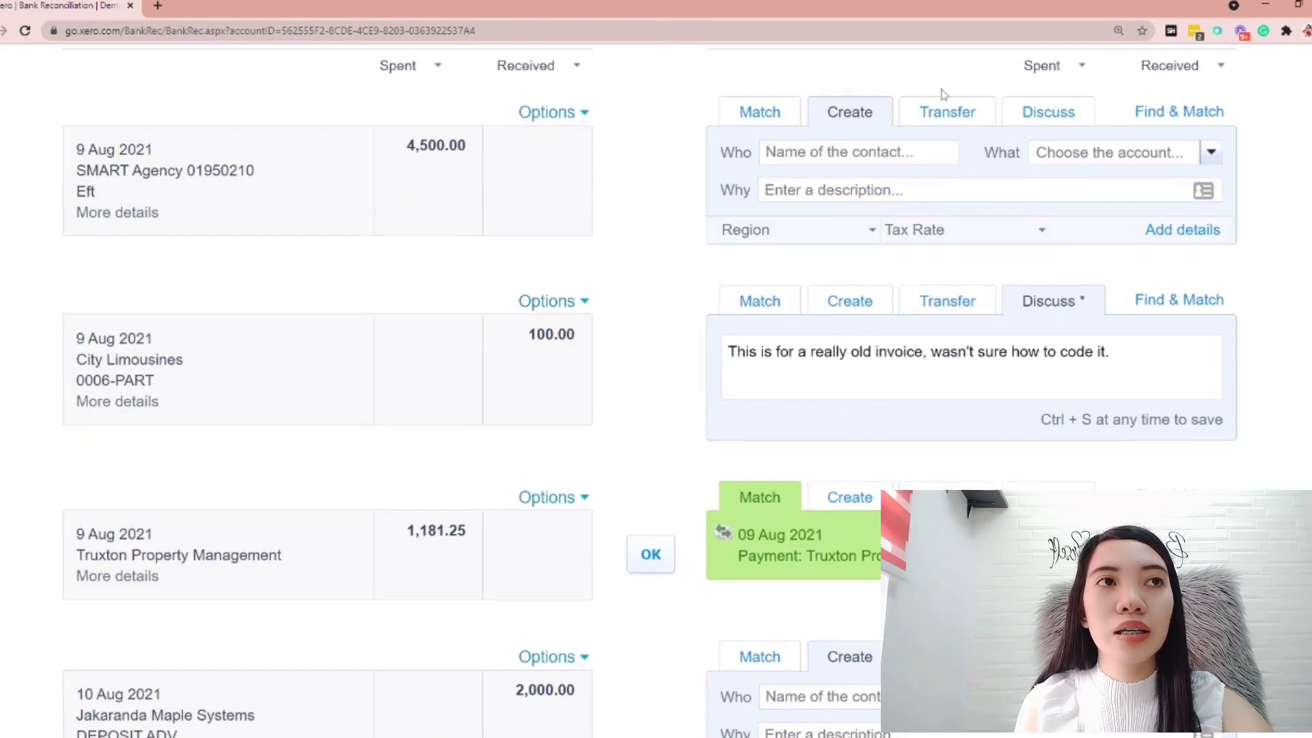
{"action": "left_click", "coordinate": [947, 113]}
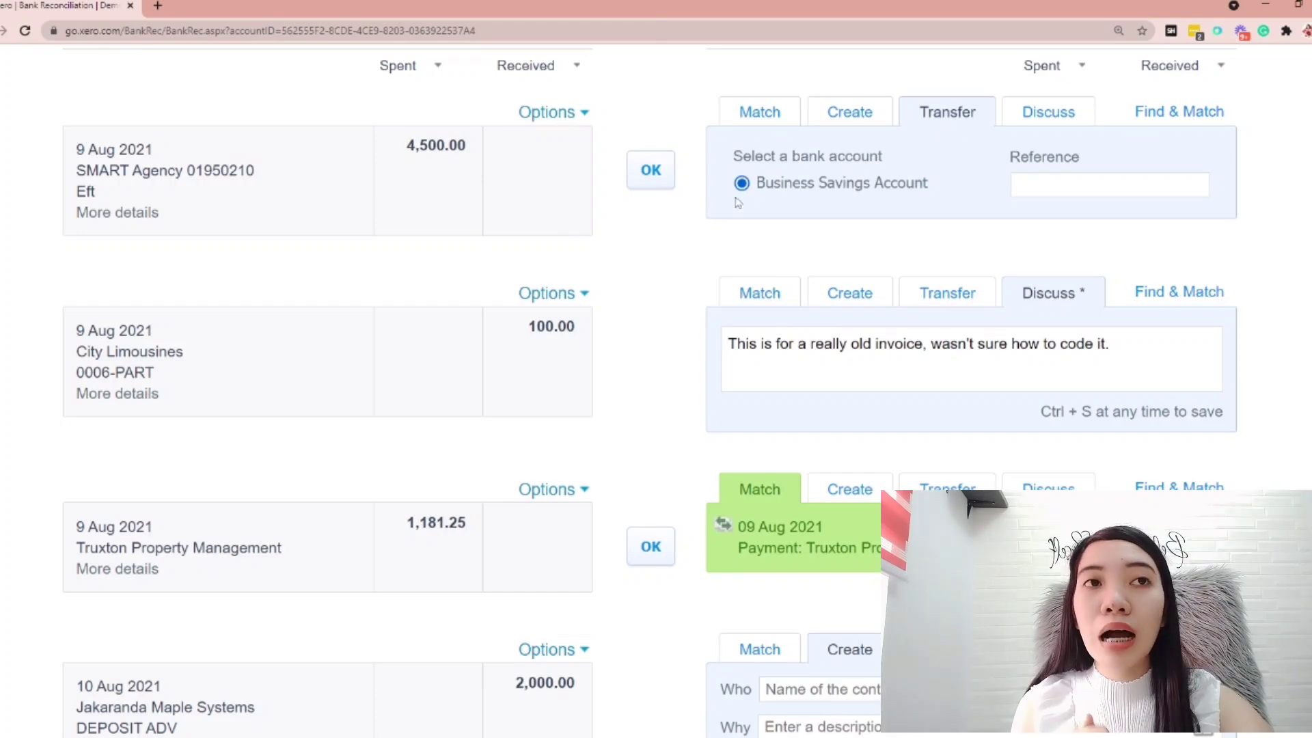
{"action": "scroll", "coordinate": [869, 197], "scroll_direction": "up", "scroll_amount": 2}
{"action": "scroll", "coordinate": [869, 196], "scroll_direction": "down", "scroll_amount": 1}
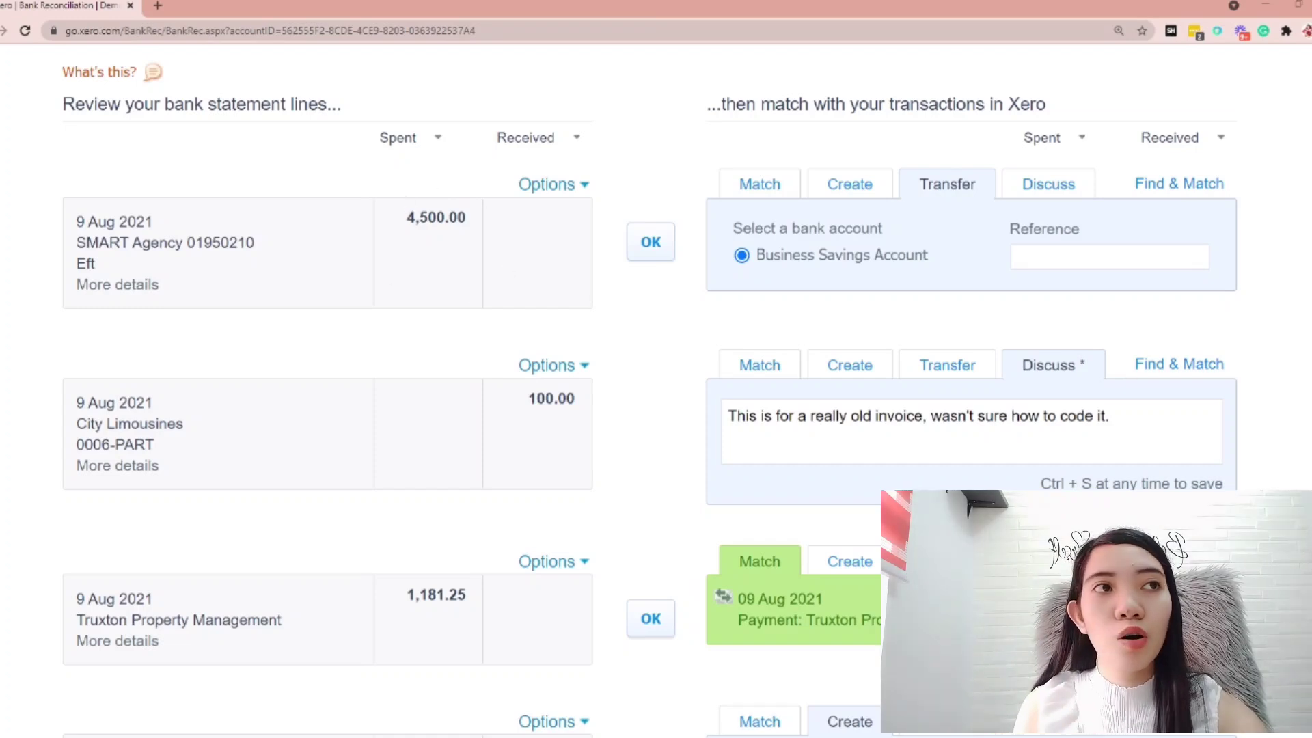
- Find matches for the 4,500.00 SMART Agency line by searching for "smart", and select bills SM0195 and SM0210
{"action": "left_click", "coordinate": [1173, 184]}
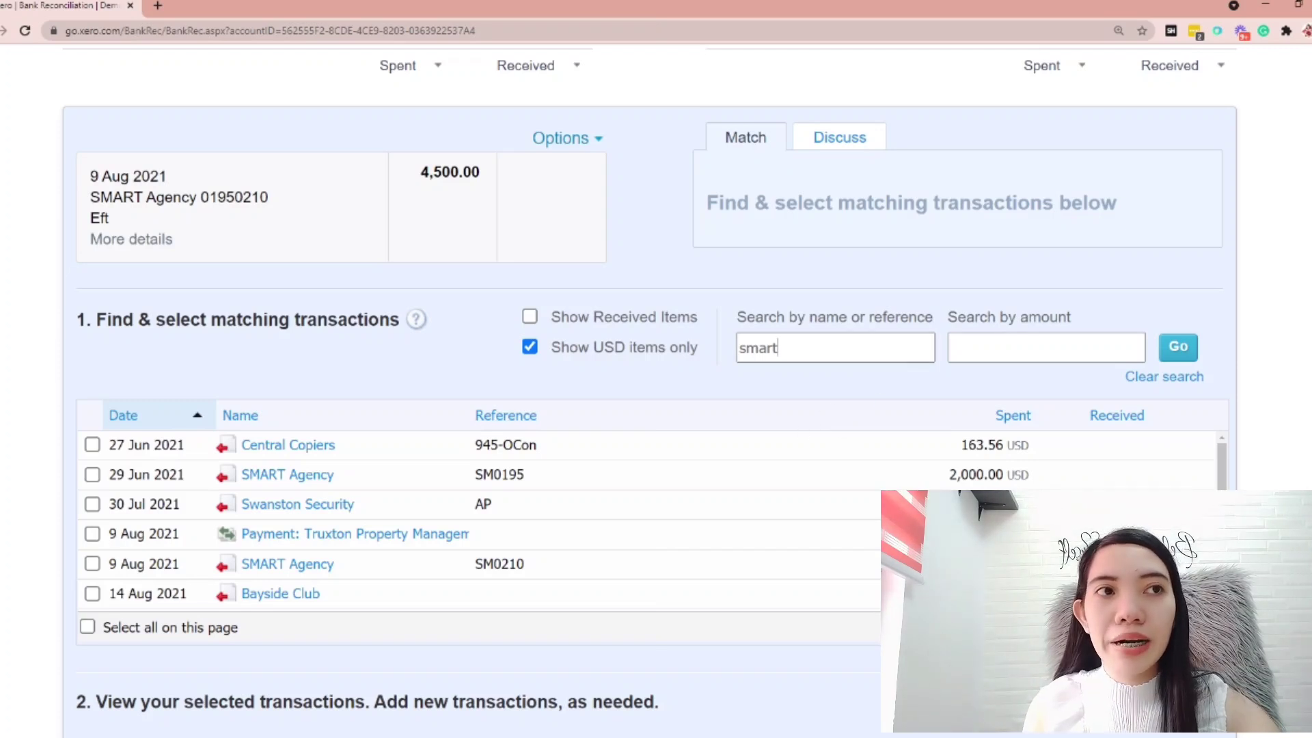
{"action": "left_click", "coordinate": [1178, 348]}
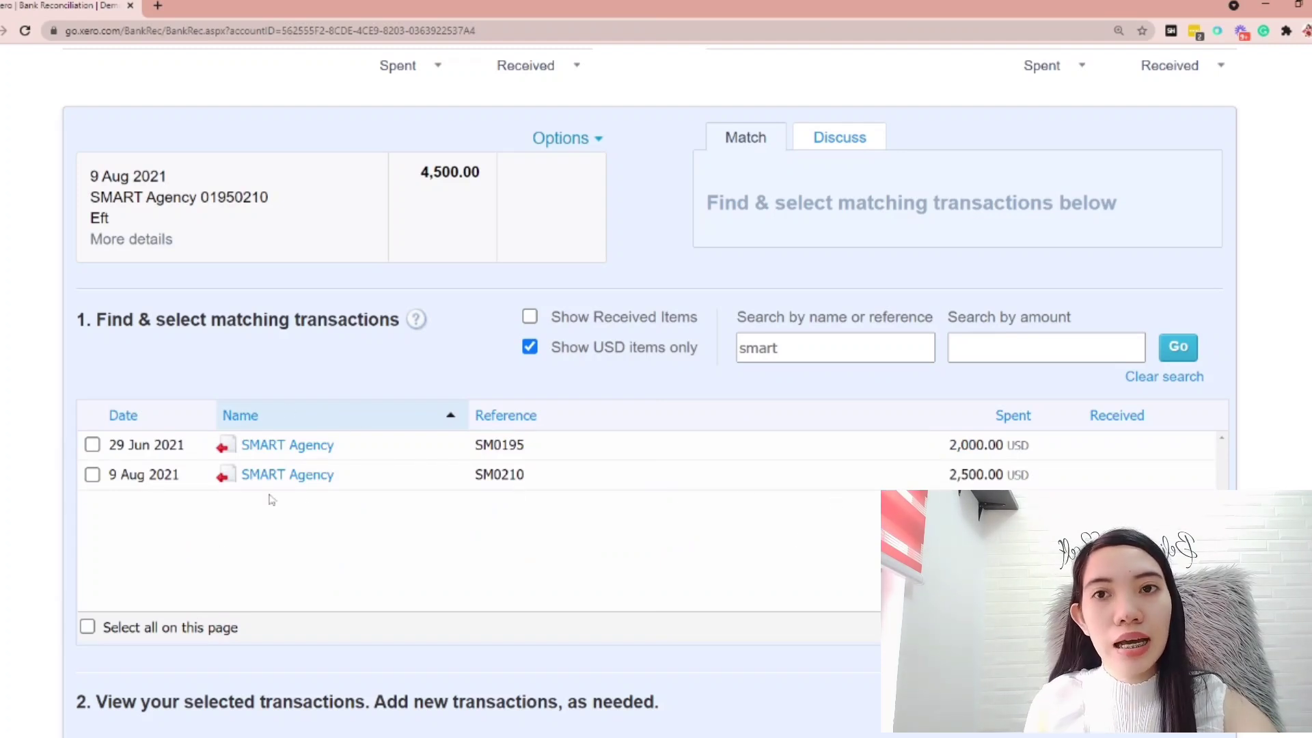
{"action": "left_click", "coordinate": [92, 445]}
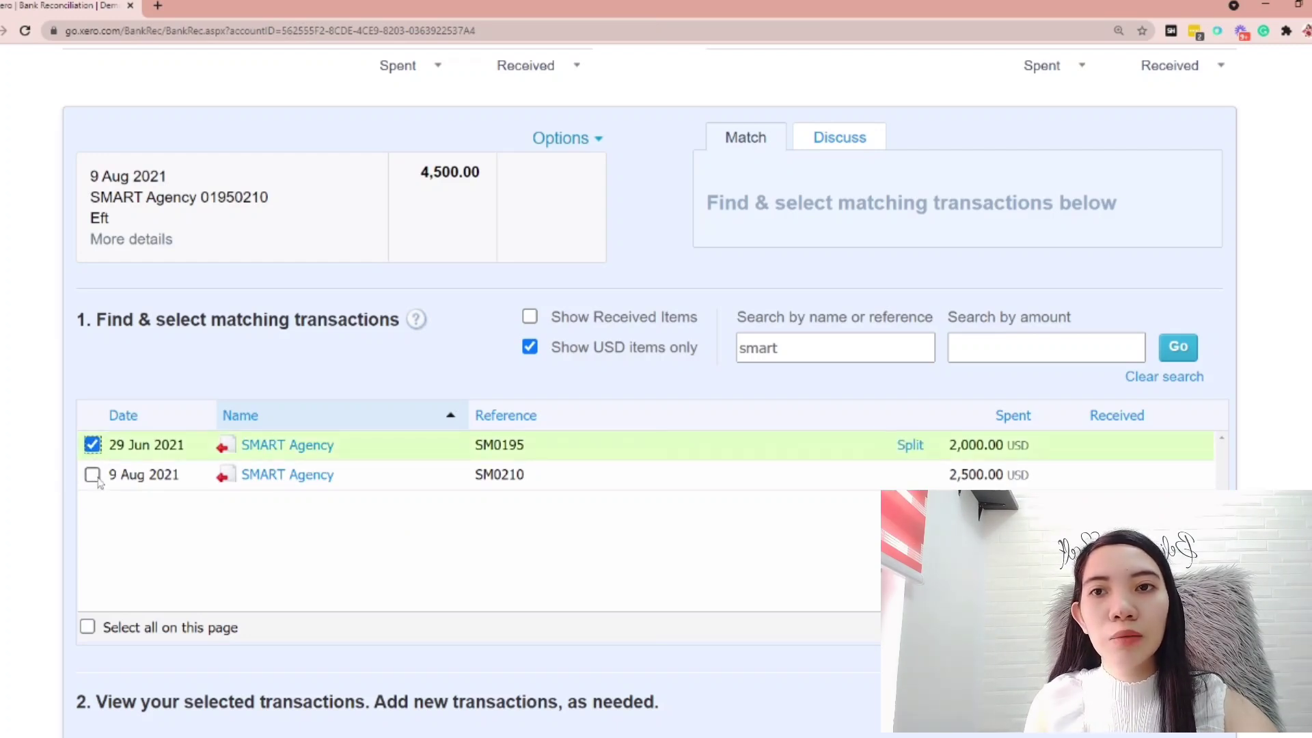
{"action": "left_click", "coordinate": [93, 475]}
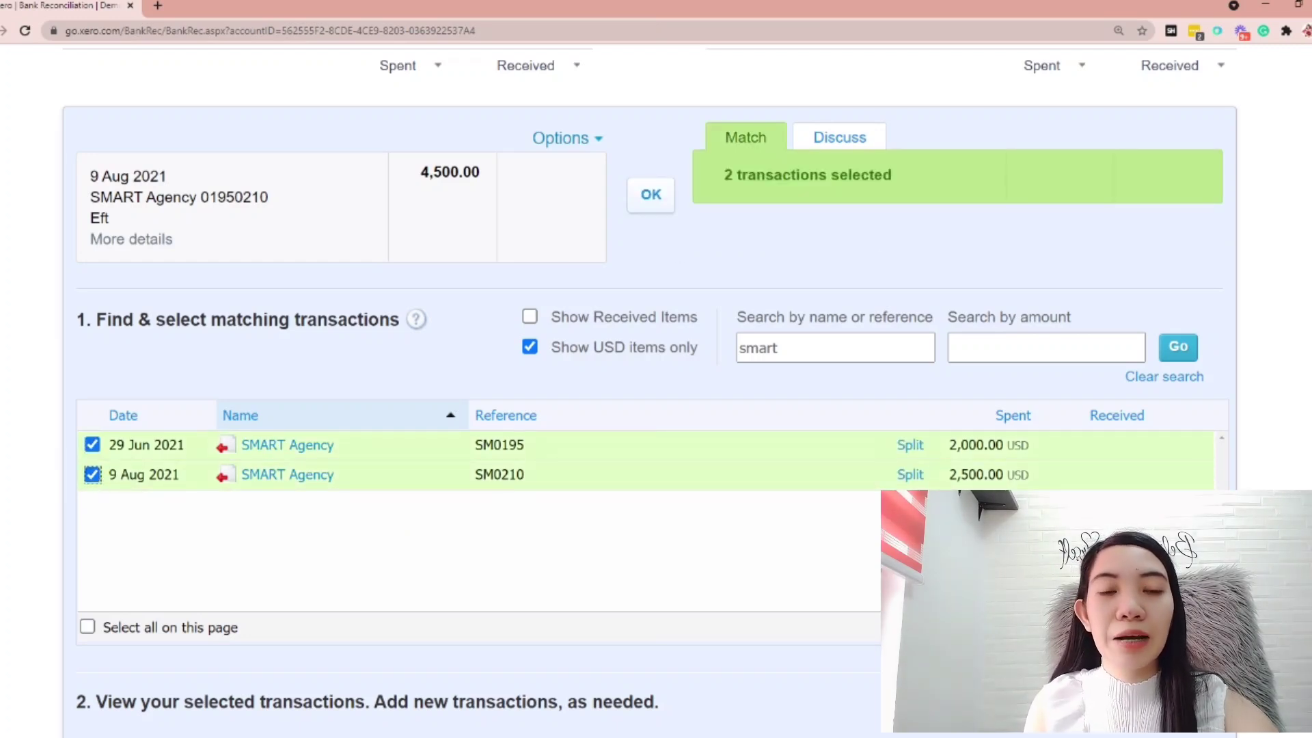
- Check the selected SMART Agency transactions and whether their subtotal matches the money spent
{"action": "scroll", "coordinate": [827, 232], "scroll_direction": "down", "scroll_amount": 2}
{"action": "scroll", "coordinate": [831, 253], "scroll_direction": "up", "scroll_amount": 1}
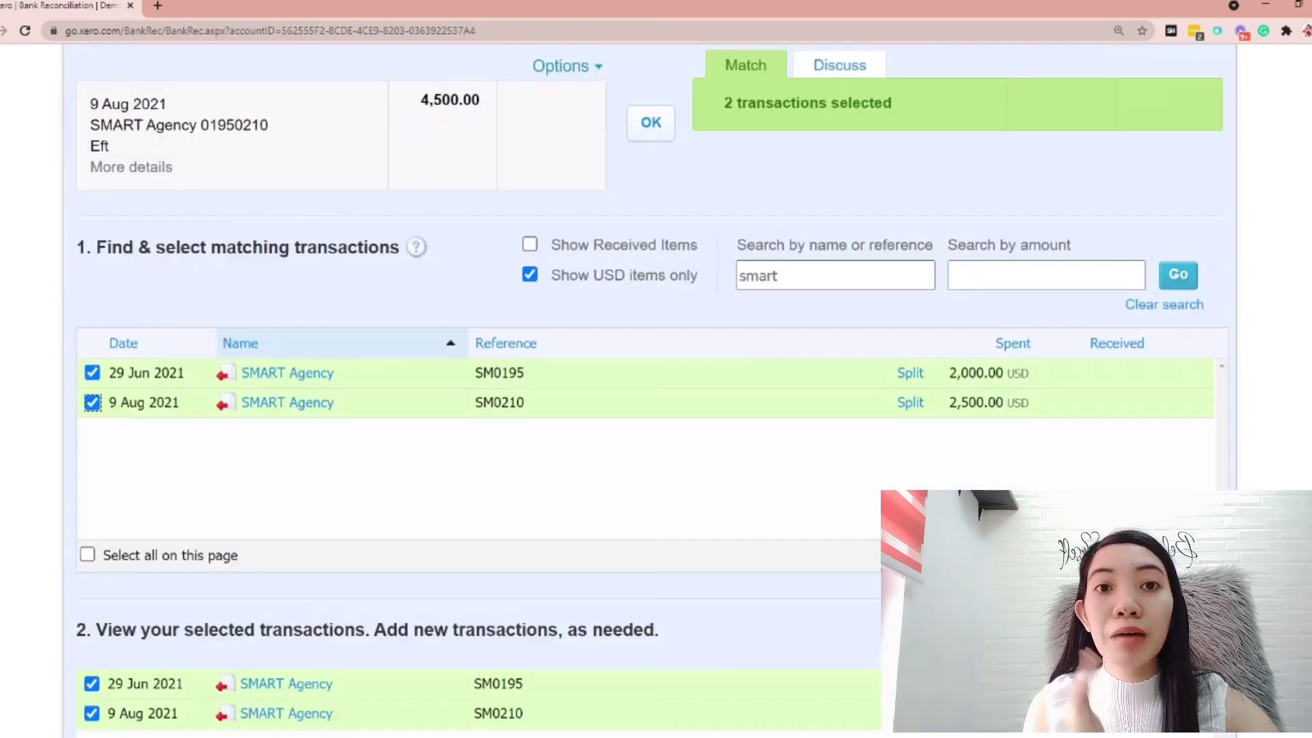
{"action": "scroll", "coordinate": [823, 266], "scroll_direction": "down", "scroll_amount": 5}
{"action": "scroll", "coordinate": [826, 274], "scroll_direction": "down", "scroll_amount": 3}
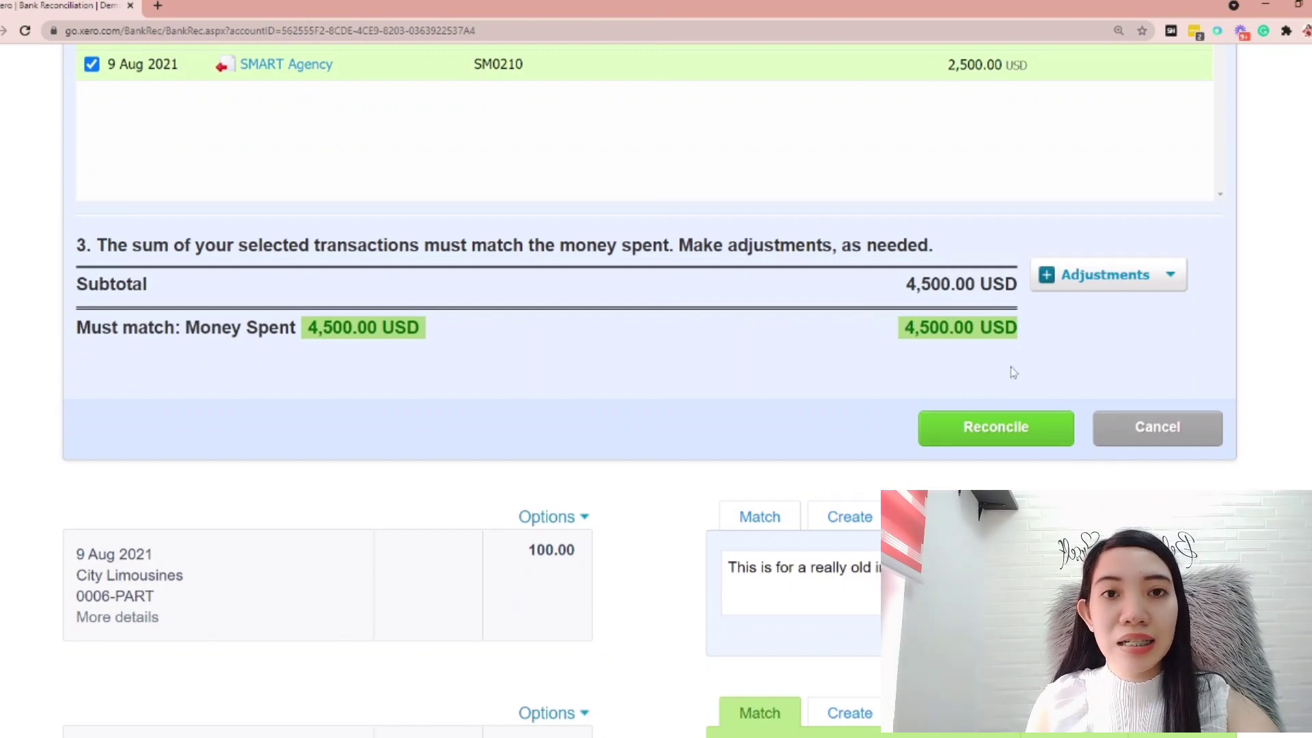
{"action": "scroll", "coordinate": [911, 381], "scroll_direction": "up", "scroll_amount": 5}
{"action": "scroll", "coordinate": [913, 382], "scroll_direction": "down", "scroll_amount": 5}
{"action": "scroll", "coordinate": [916, 387], "scroll_direction": "up", "scroll_amount": 1}
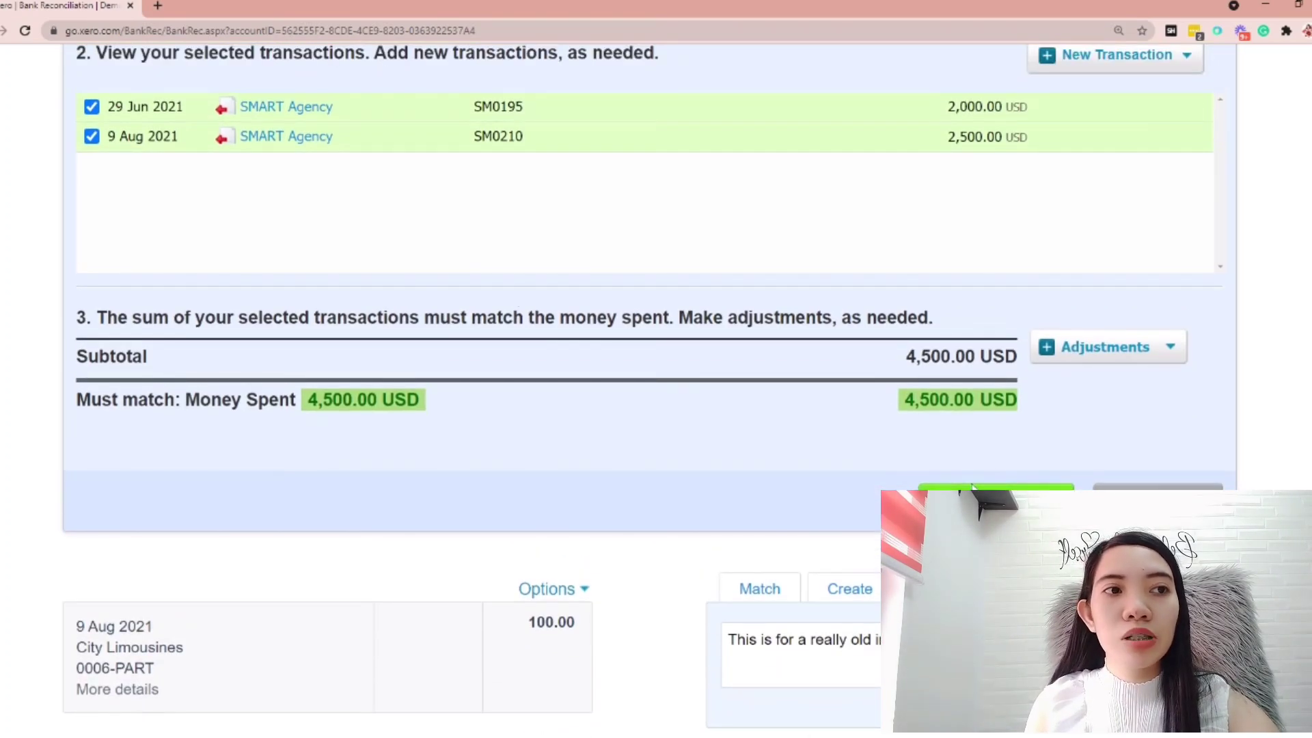
{"action": "scroll", "coordinate": [490, 366], "scroll_direction": "up", "scroll_amount": 1}
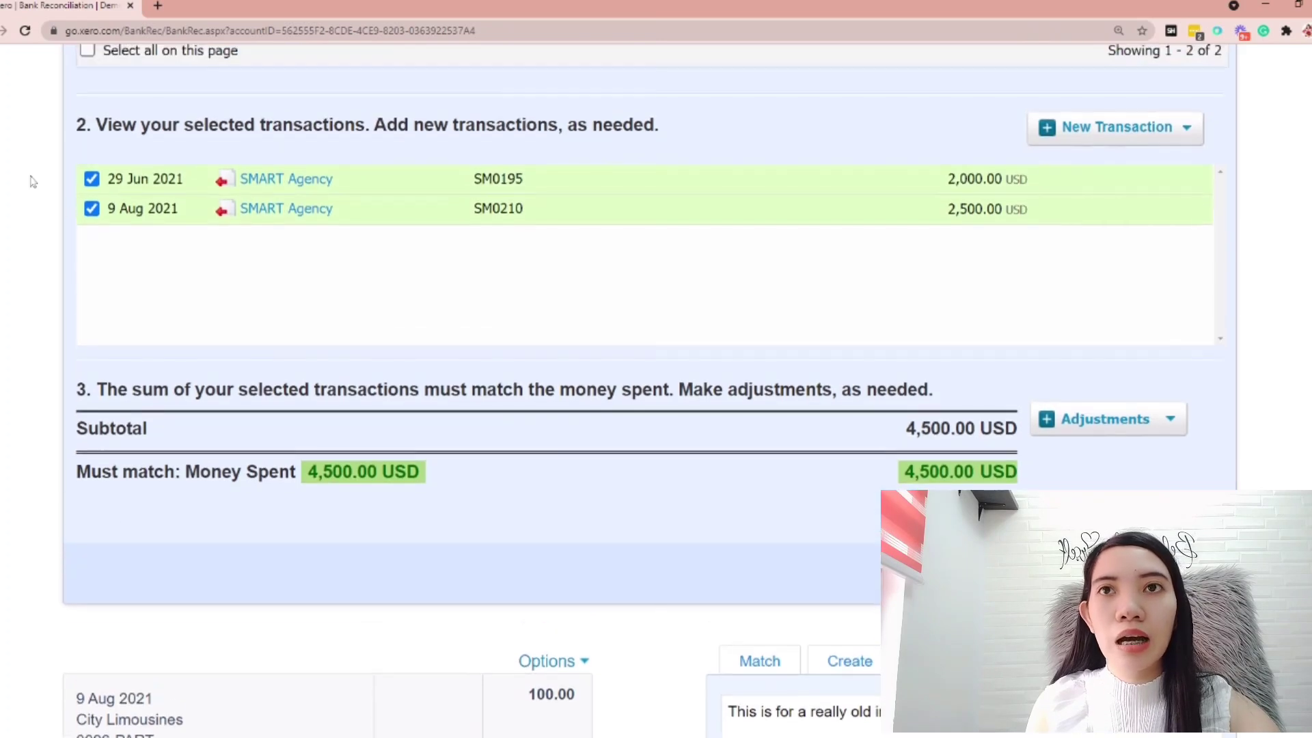
- Remove bill SM0210 from the selected SMART Agency transactions and select it again
{"action": "left_click", "coordinate": [92, 210]}
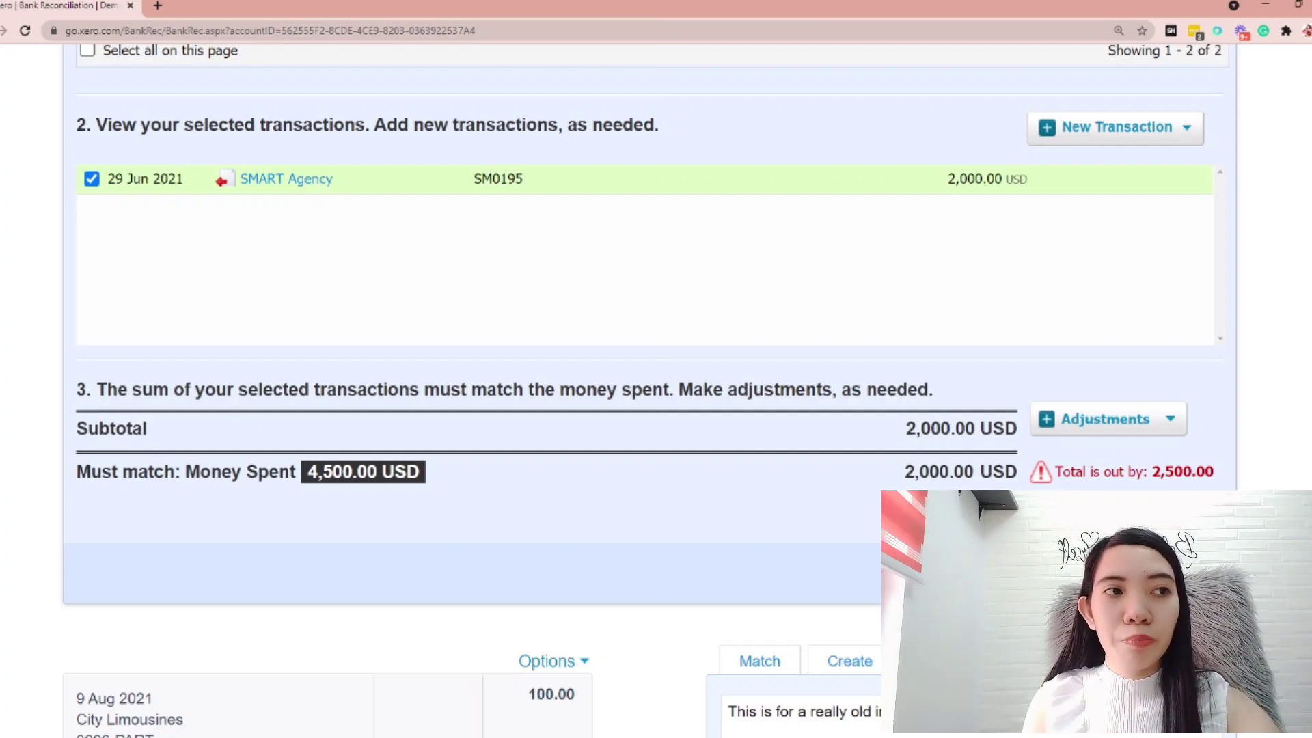
{"action": "scroll", "coordinate": [287, 328], "scroll_direction": "up", "scroll_amount": 3}
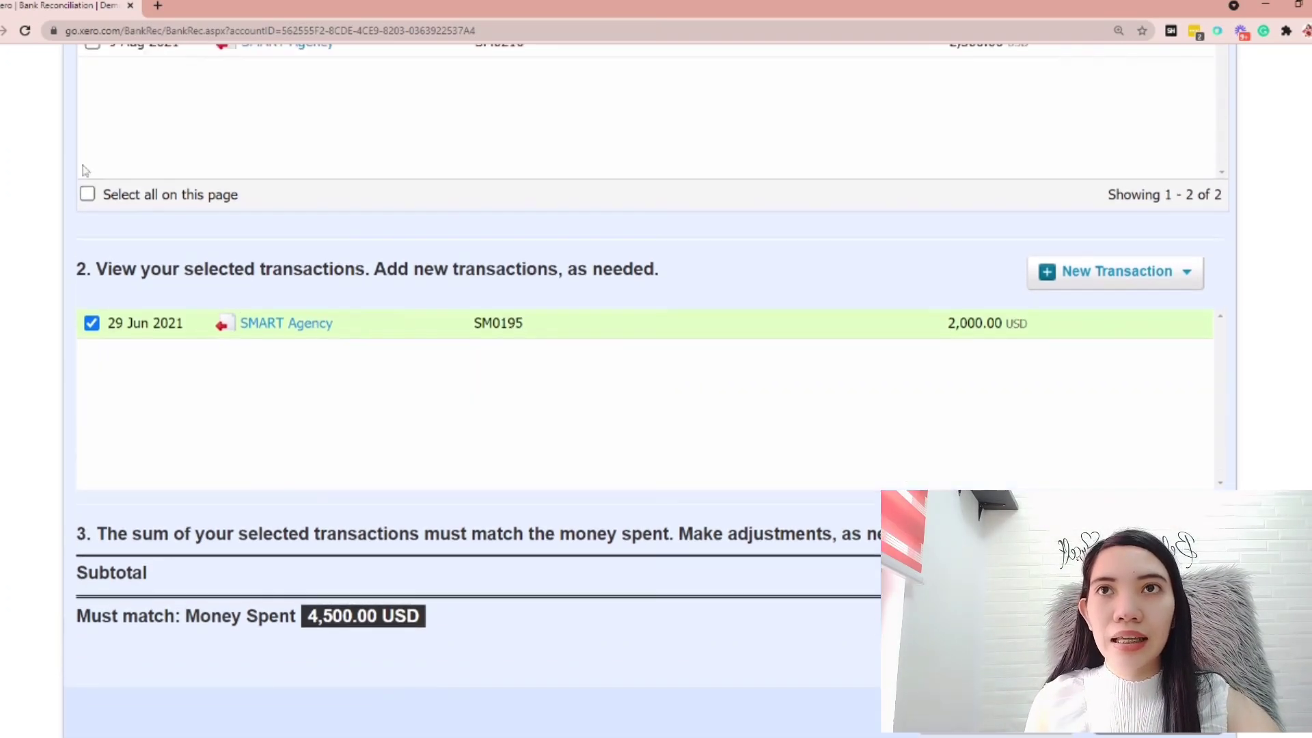
{"action": "left_click", "coordinate": [92, 112]}
- Reconcile the 4,500.00 SMART Agency statement line with the two selected bills
{"action": "scroll", "coordinate": [850, 381], "scroll_direction": "down", "scroll_amount": 5}
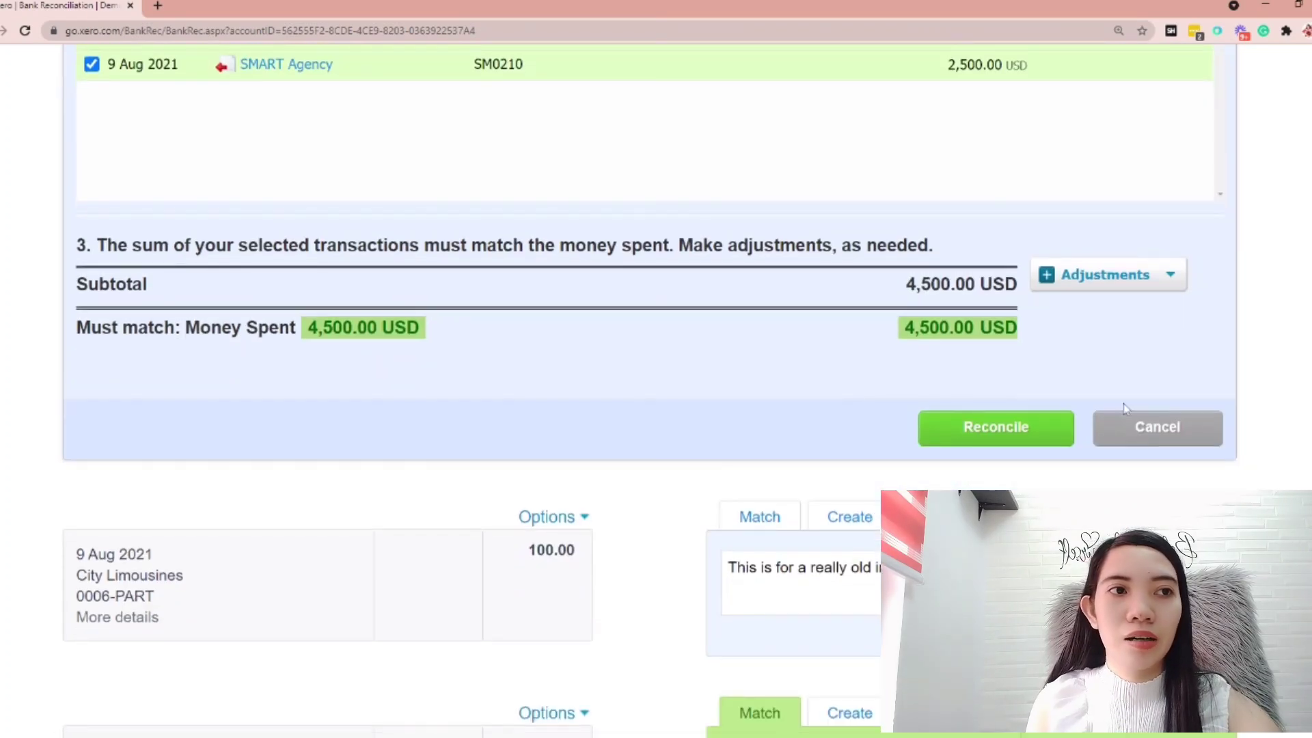
{"action": "left_click", "coordinate": [966, 437]}
{"action": "scroll", "coordinate": [966, 437], "scroll_direction": "up", "scroll_amount": 7}
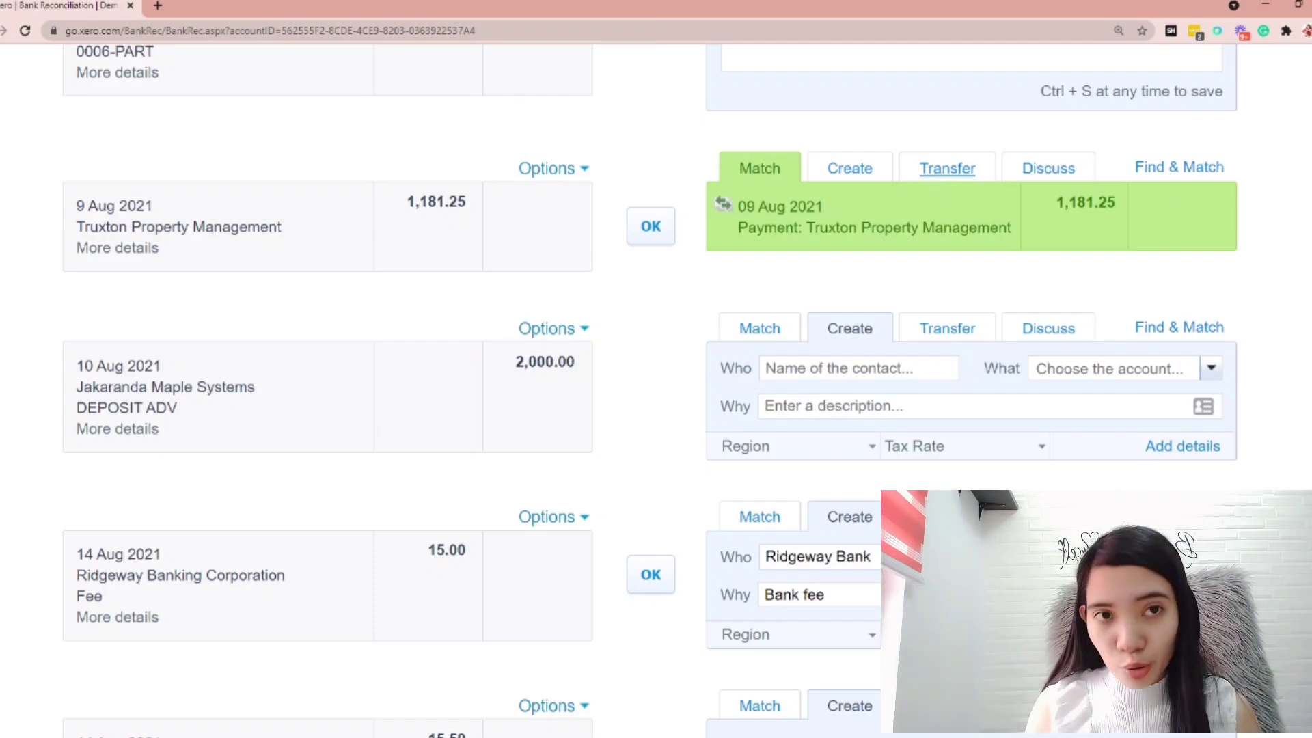
- Show the create form for the Truxton Property Management line, and reconcile the 15.00 Ridgeway Banking Corporation fee to 404 - Bank Fees
{"action": "left_click", "coordinate": [831, 176]}
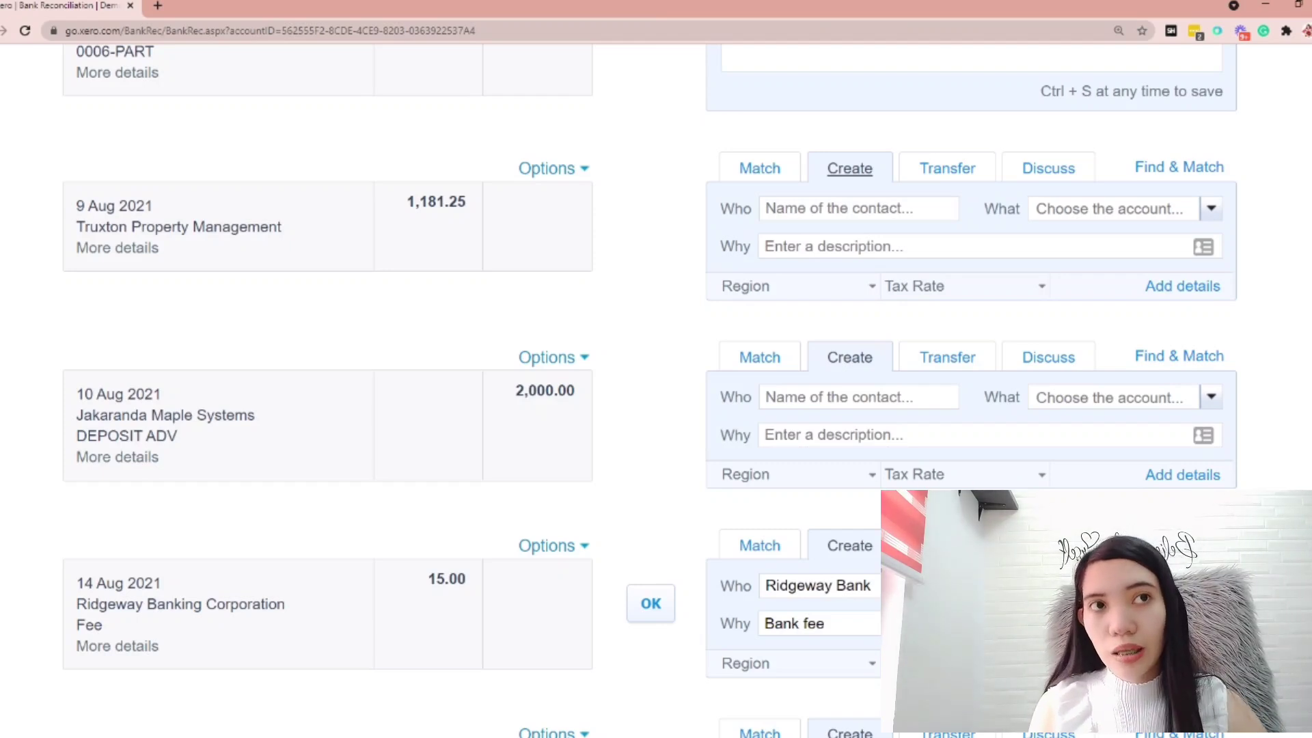
{"action": "scroll", "coordinate": [371, 426], "scroll_direction": "down", "scroll_amount": 1}
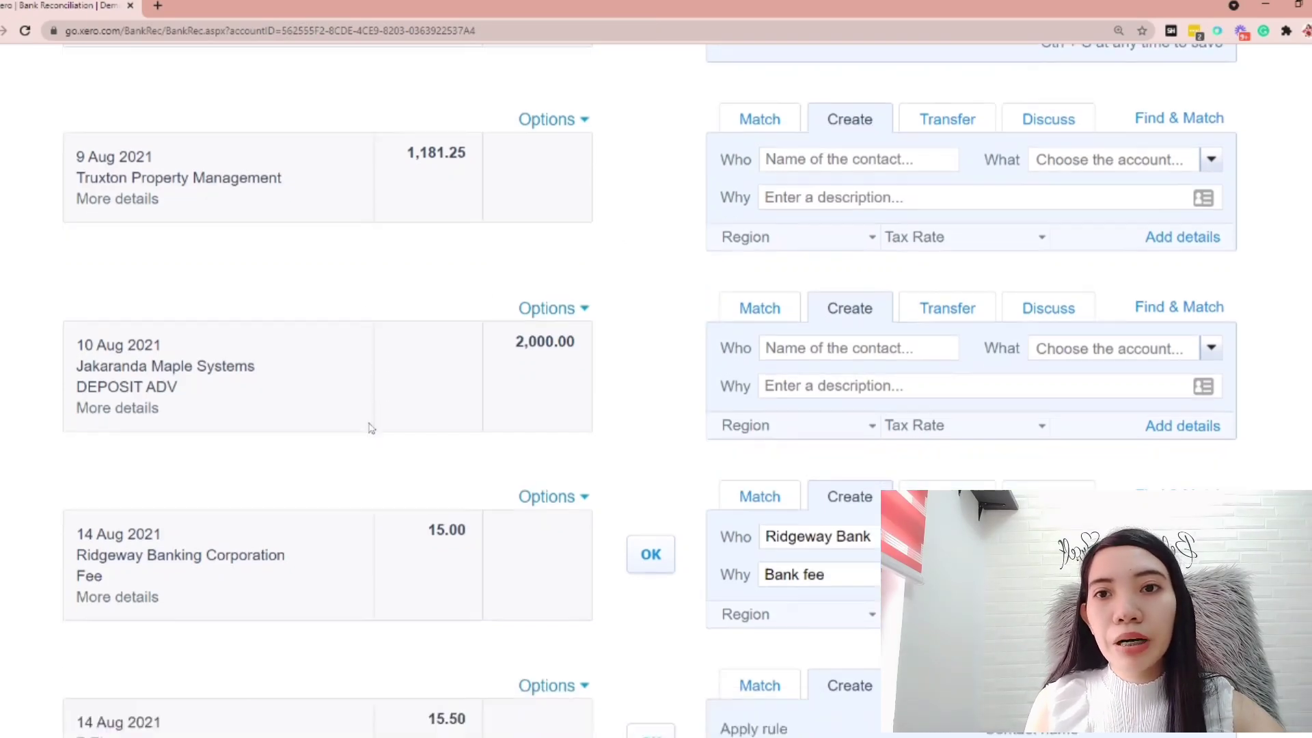
{"action": "scroll", "coordinate": [371, 426], "scroll_direction": "down", "scroll_amount": 4}
{"action": "scroll", "coordinate": [147, 328], "scroll_direction": "down", "scroll_amount": 2}
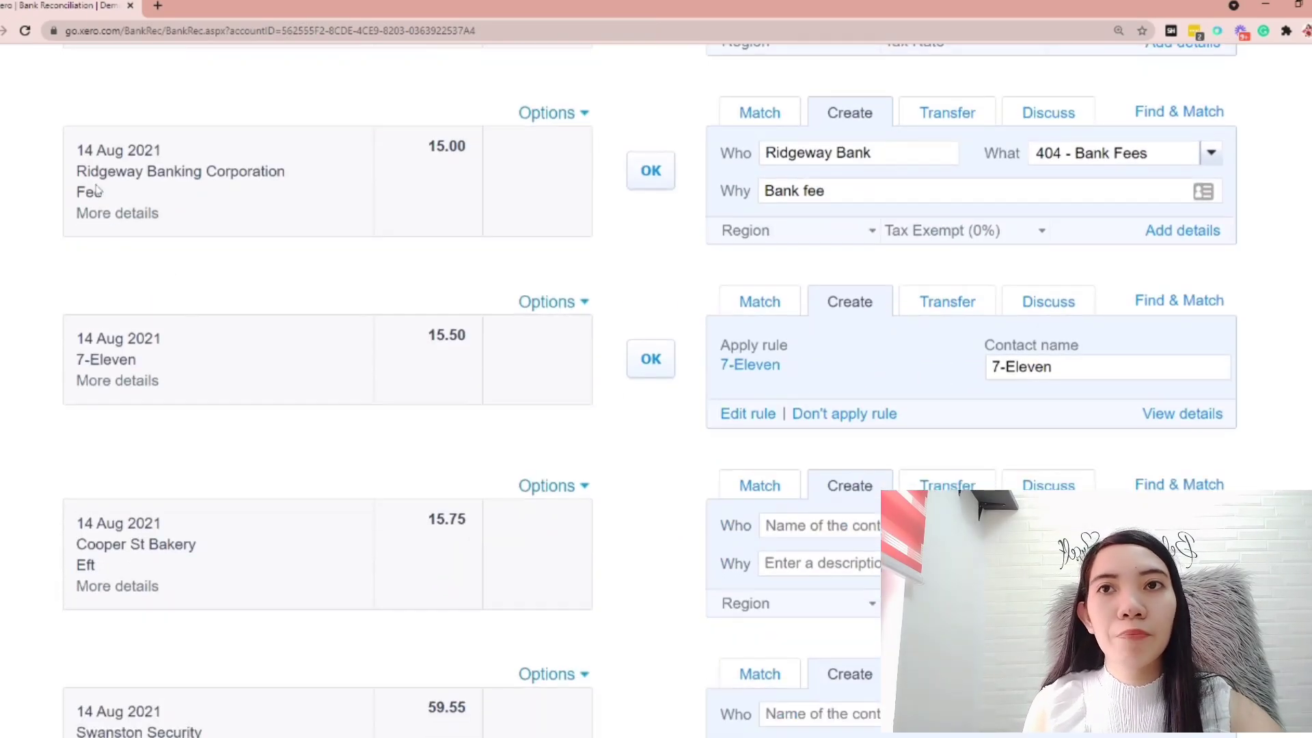
{"action": "left_click_drag", "start_coordinate": [108, 203], "coordinate": [74, 203]}
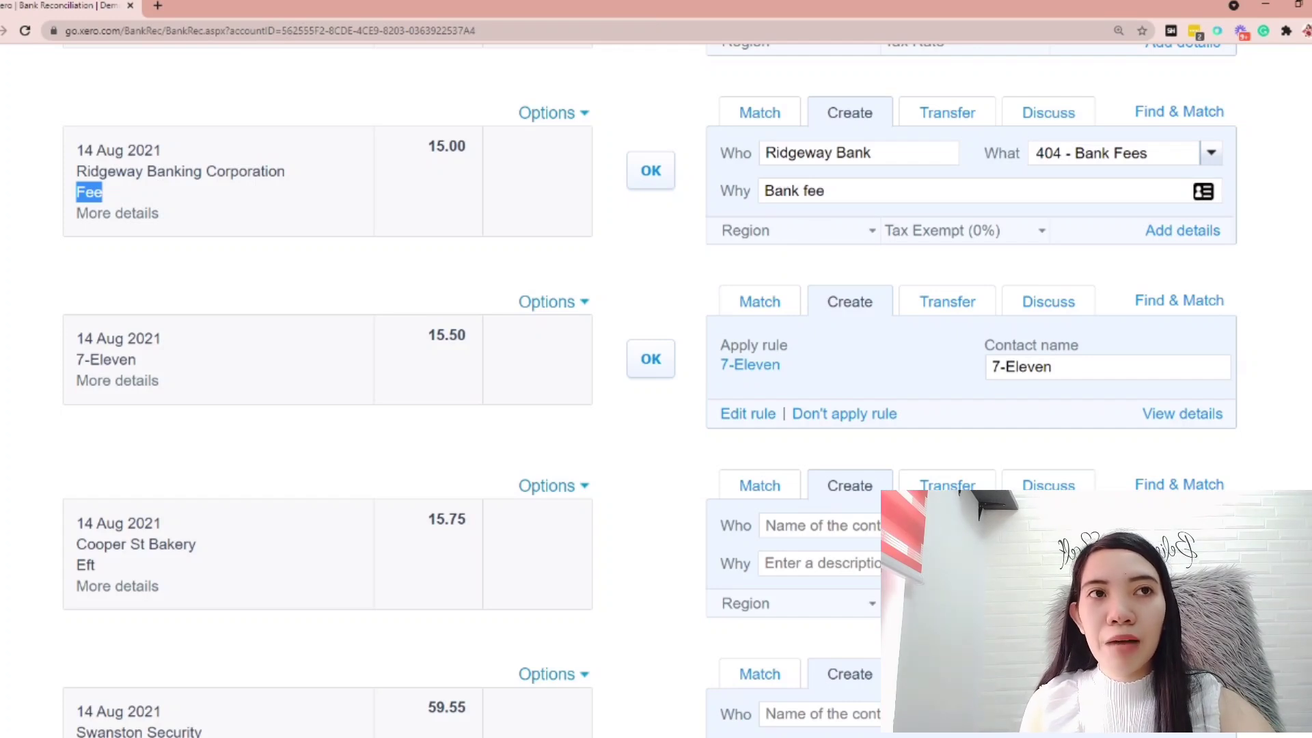
{"action": "left_click", "coordinate": [651, 179]}
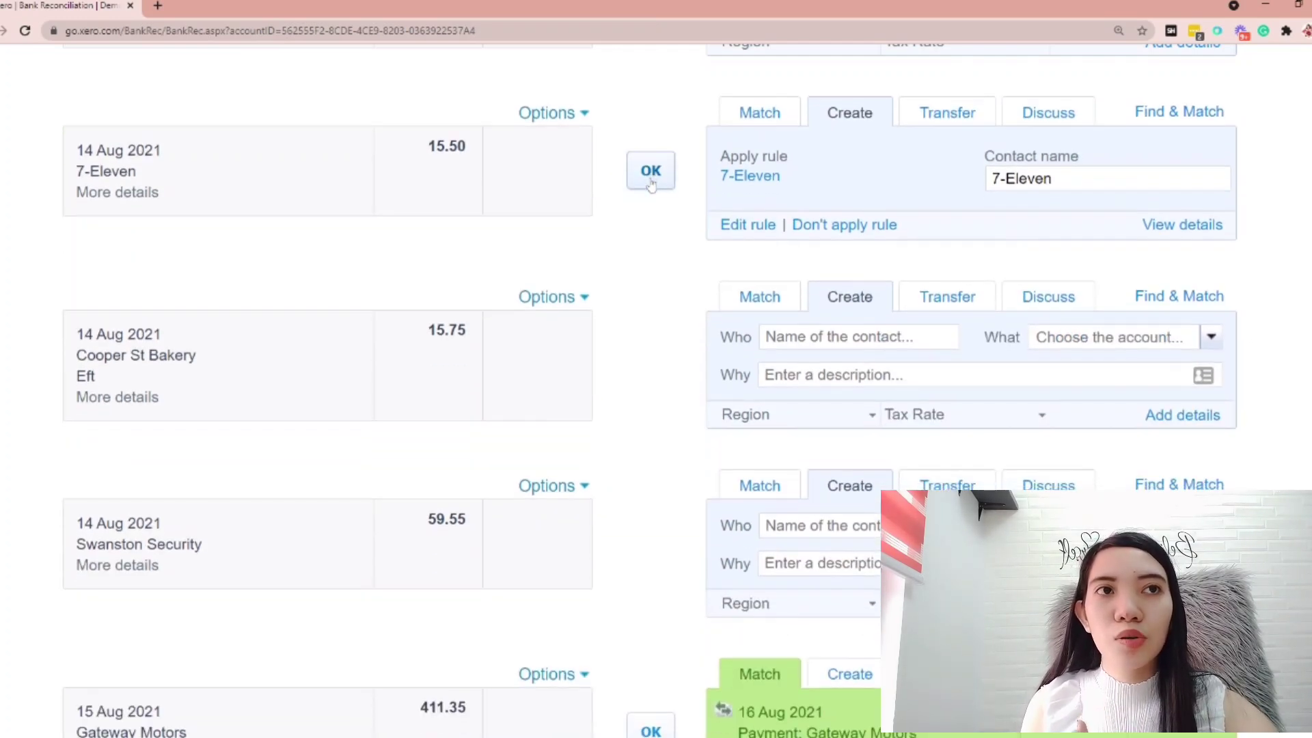
- Reconcile the 15.50 7-Eleven line as a new transaction with contact 7-Eleven and account 420 - Entertainment, without the bank rule
{"action": "left_click", "coordinate": [651, 183]}
{"action": "scroll", "coordinate": [642, 272], "scroll_direction": "down", "scroll_amount": 6}
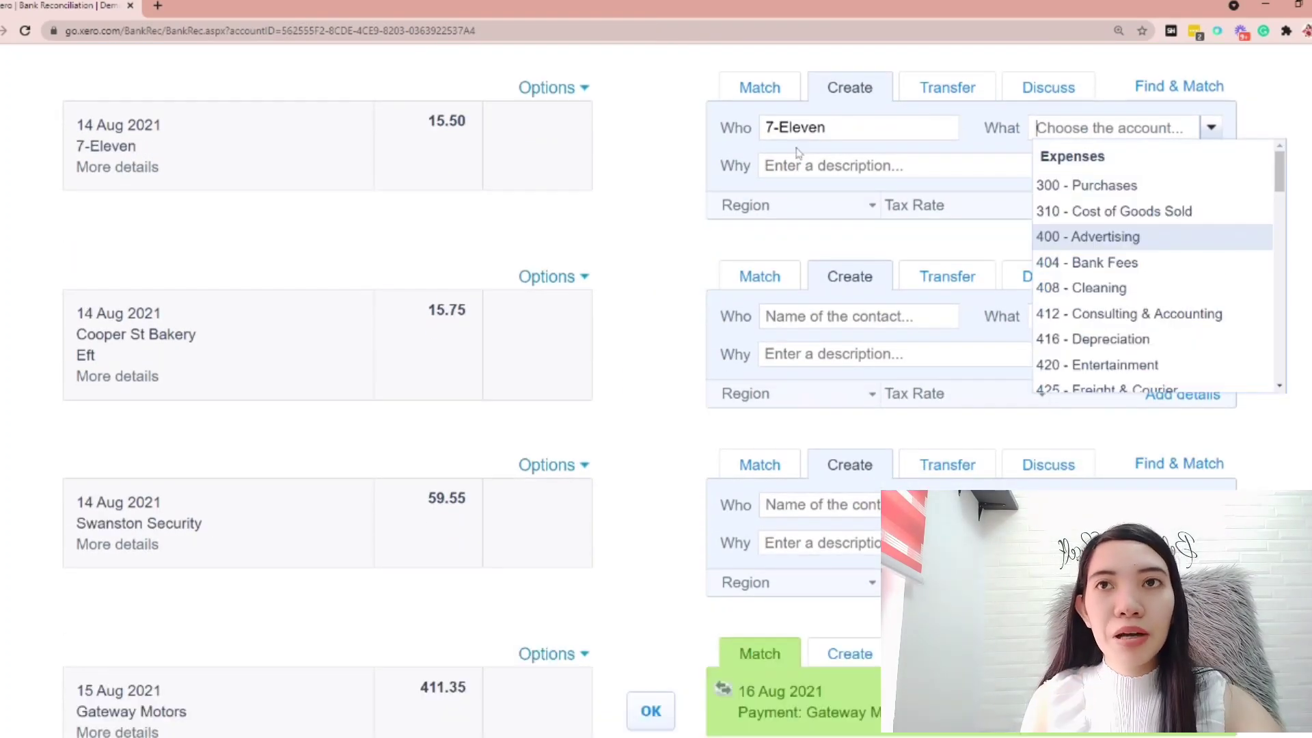
{"action": "left_click_drag", "start_coordinate": [140, 147], "coordinate": [80, 148]}
{"action": "left_click", "coordinate": [829, 127]}
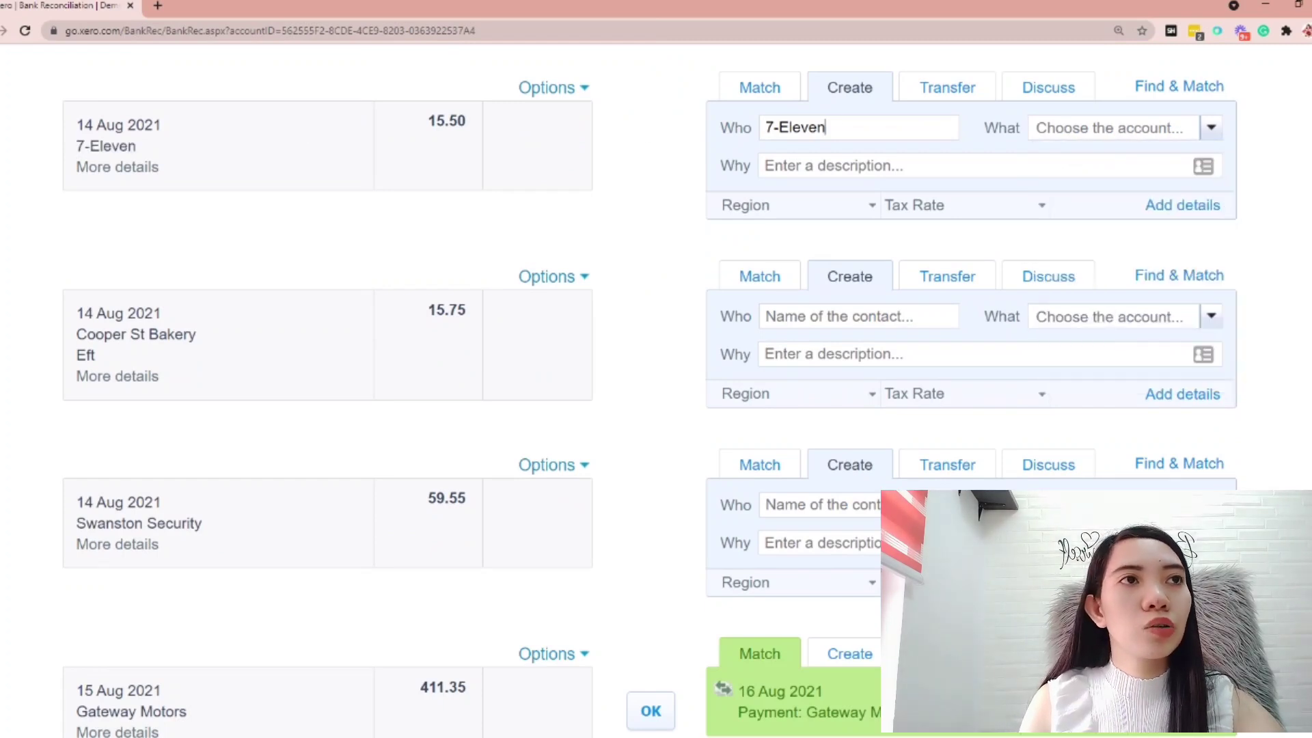
{"action": "left_click", "coordinate": [1209, 134]}
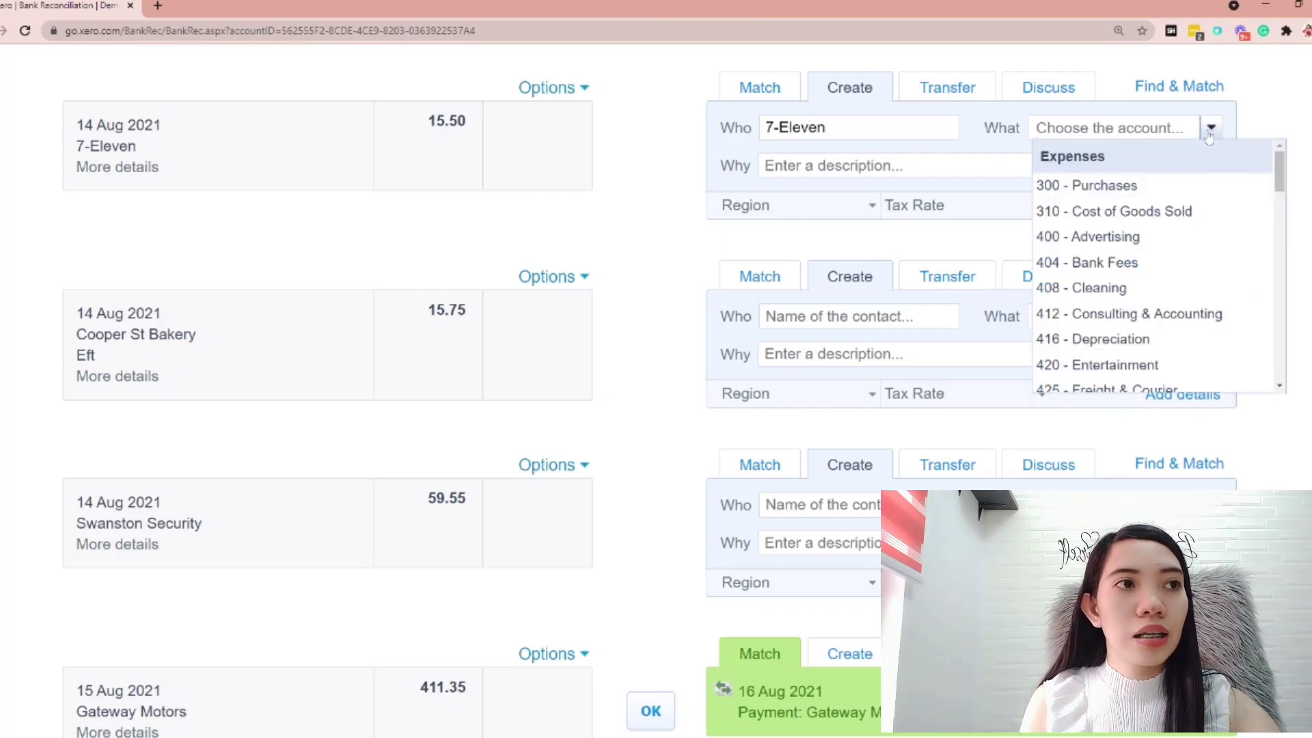
{"action": "left_click", "coordinate": [1136, 366]}
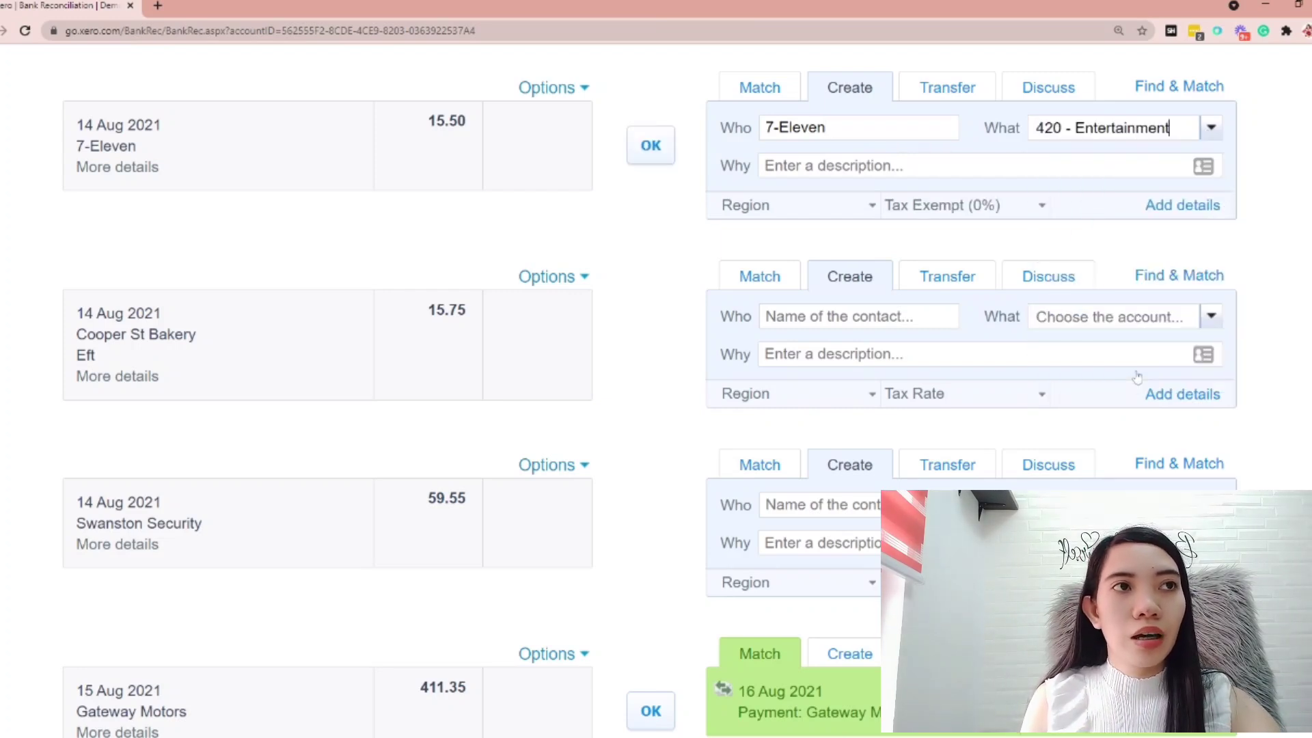
{"action": "left_click", "coordinate": [650, 146]}
- Open blank discussion notes for the 15.75 Cooper St Bakery line and the 1,181.25 Truxton Property Management line
{"action": "scroll", "coordinate": [714, 259], "scroll_direction": "up", "scroll_amount": 8}
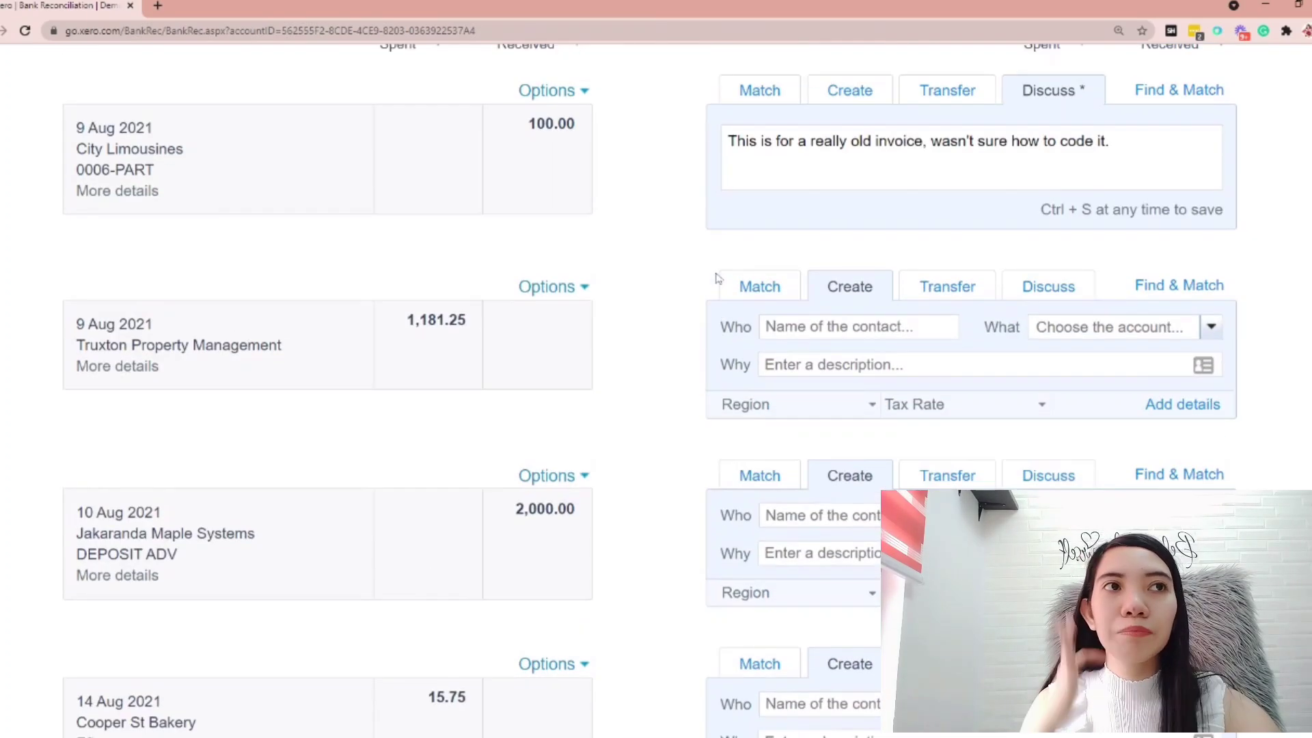
{"action": "scroll", "coordinate": [717, 278], "scroll_direction": "down", "scroll_amount": 8}
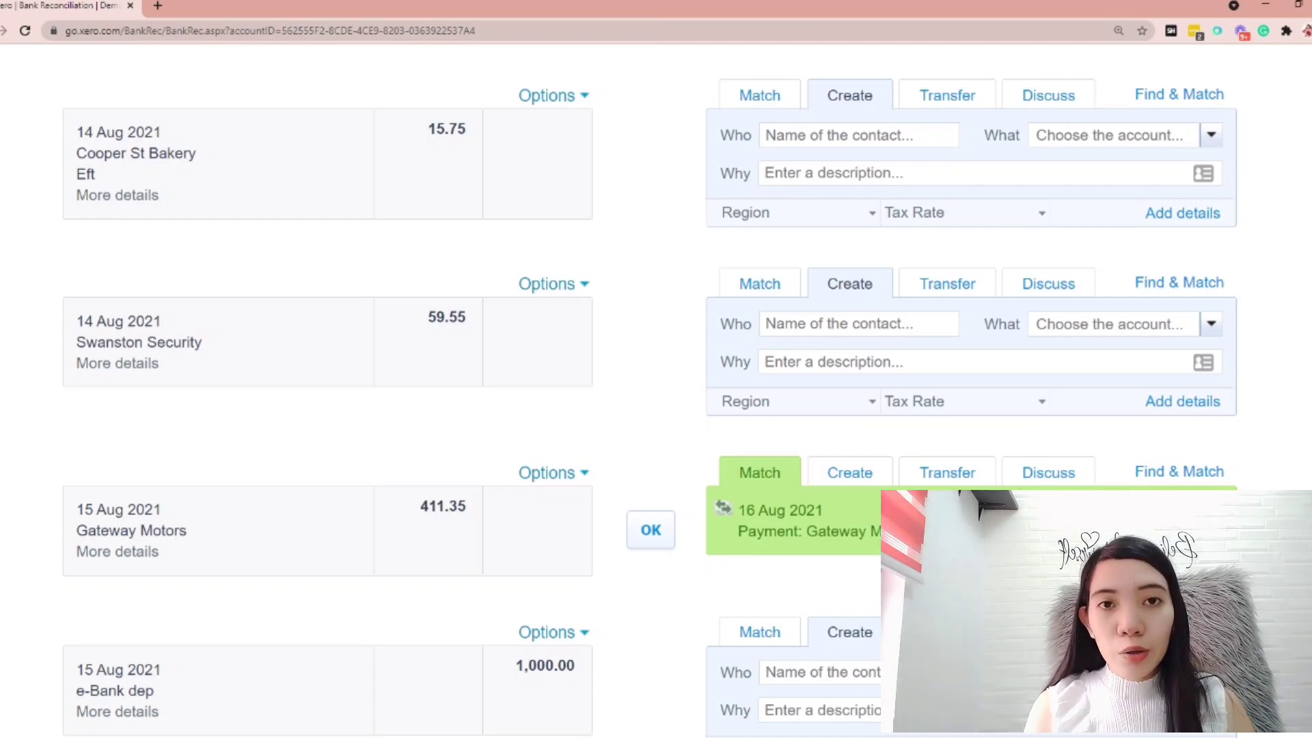
{"action": "left_click", "coordinate": [1048, 97]}
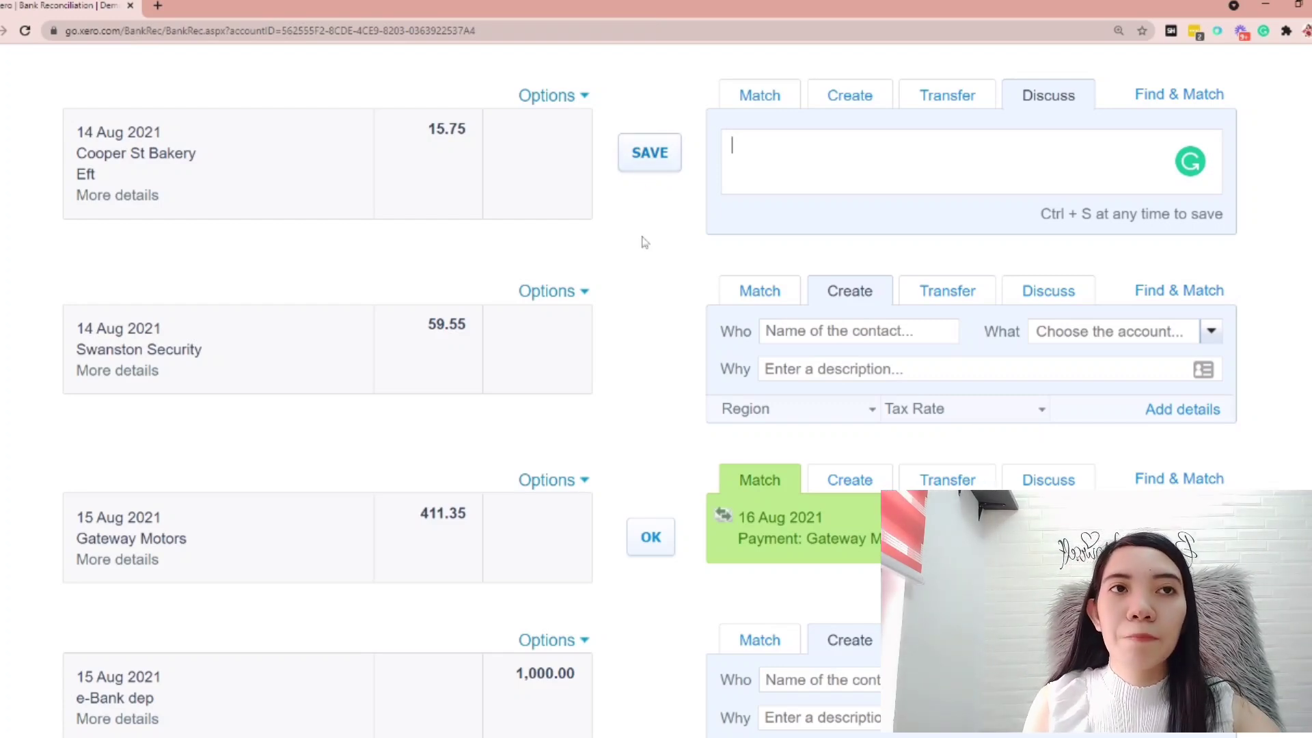
{"action": "scroll", "coordinate": [633, 401], "scroll_direction": "up", "scroll_amount": 1}
{"action": "scroll", "coordinate": [632, 398], "scroll_direction": "up", "scroll_amount": 7}
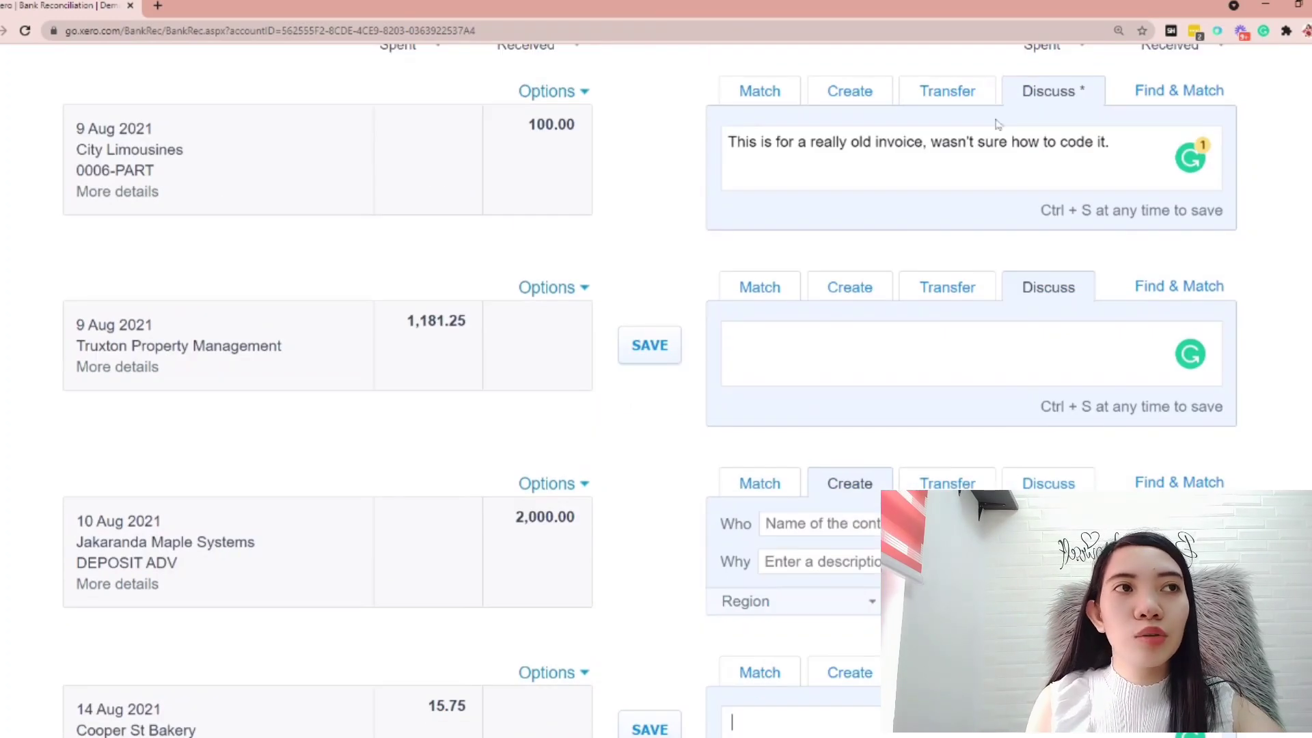
- Add "v" at the end of the discussion note on the 100.00 City Limousines statement line
{"action": "scroll", "coordinate": [901, 247], "scroll_direction": "up", "scroll_amount": 2}
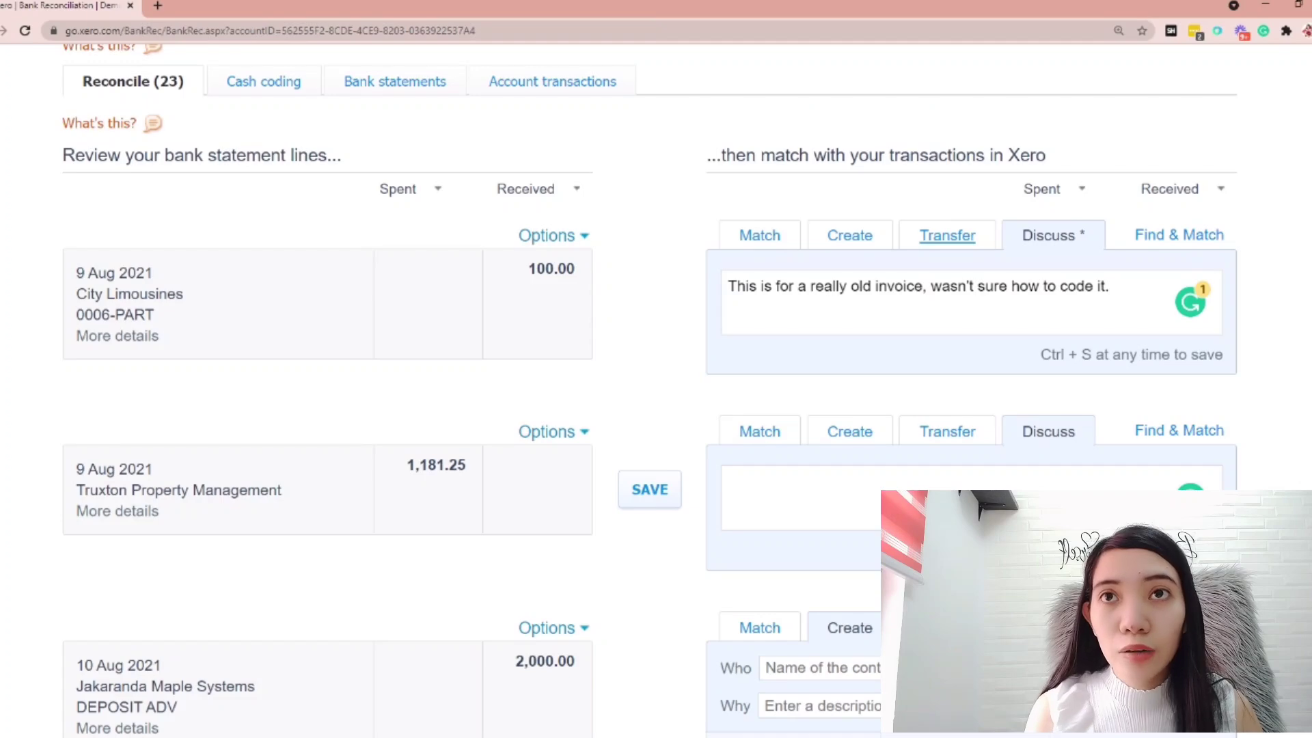
{"action": "scroll", "coordinate": [947, 235], "scroll_direction": "up", "scroll_amount": 2}
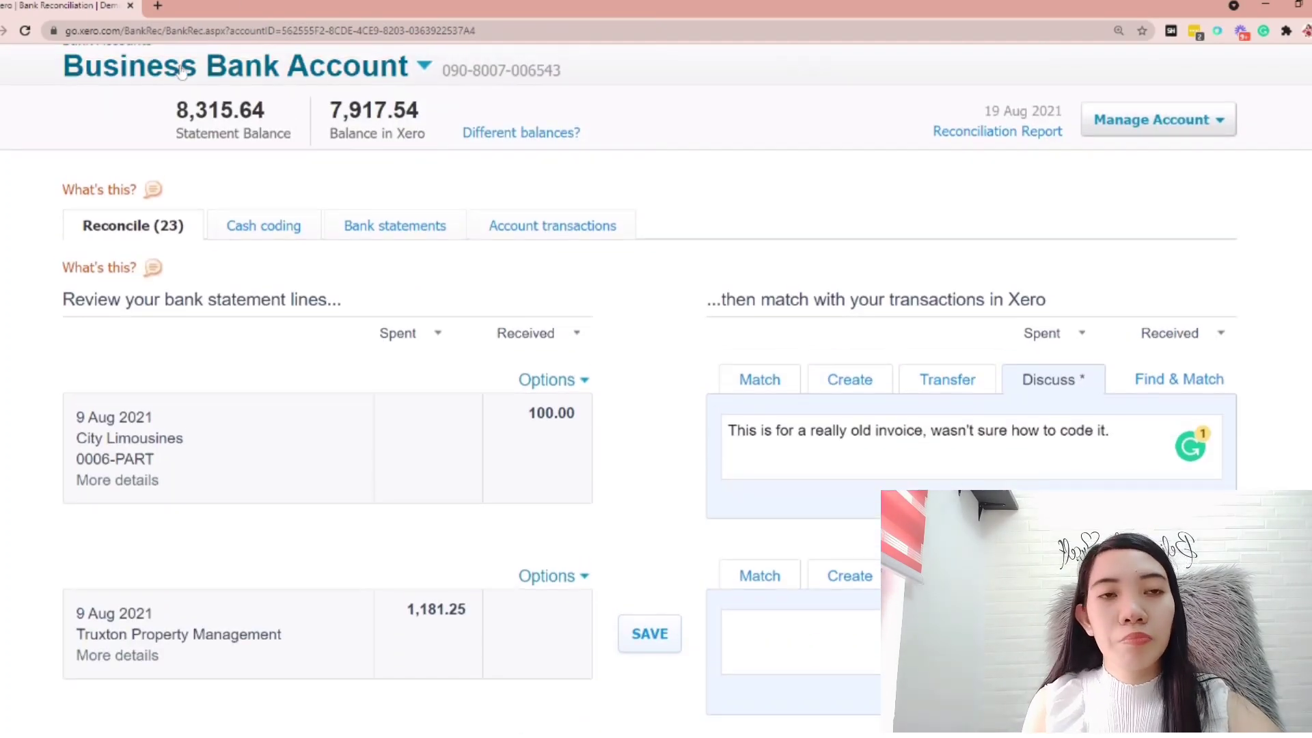
{"action": "scroll", "coordinate": [181, 70], "scroll_direction": "down", "scroll_amount": 5}
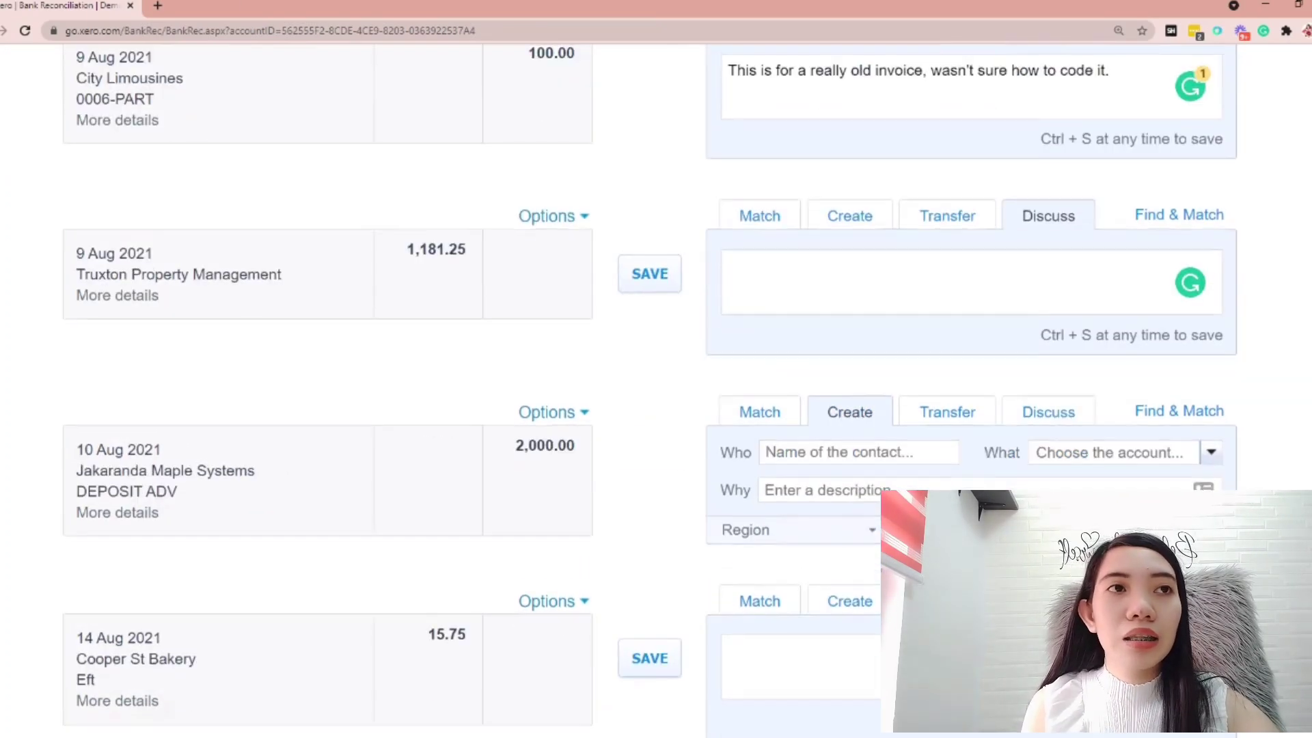
{"action": "scroll", "coordinate": [181, 70], "scroll_direction": "up", "scroll_amount": 2}
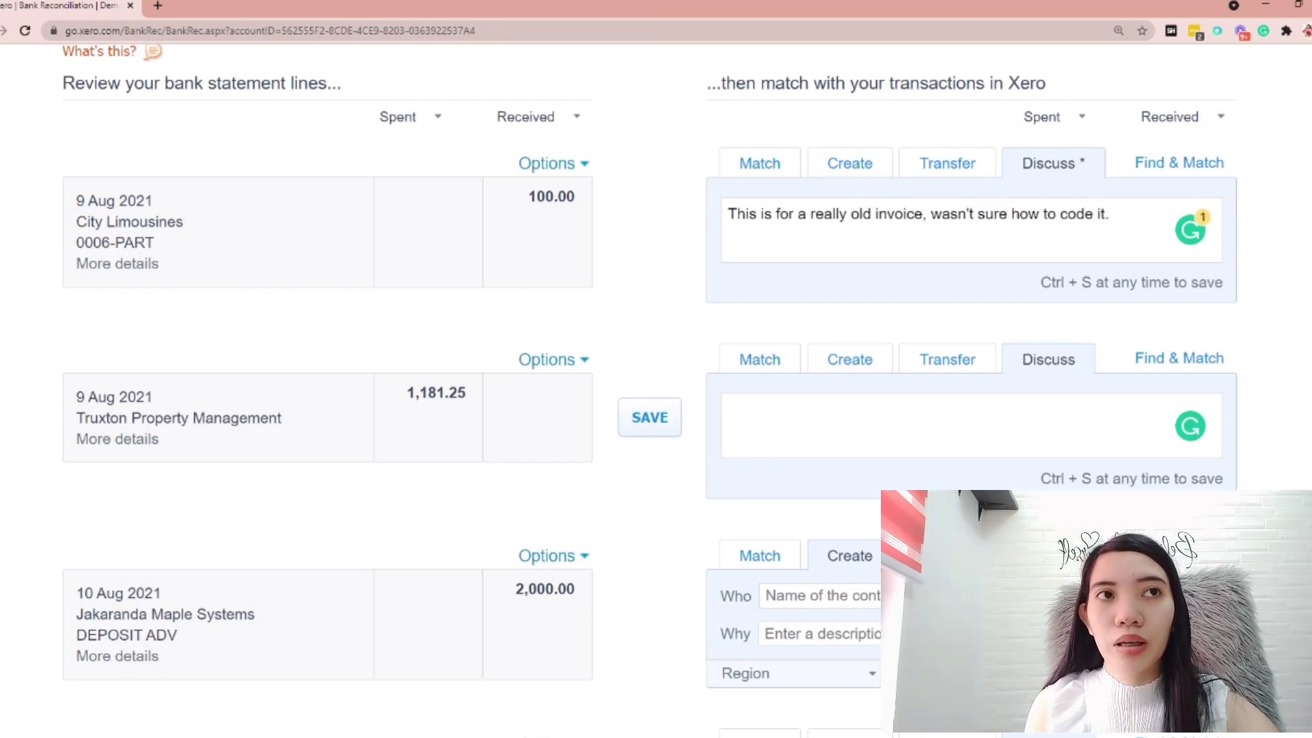
{"action": "type", "text": "v"}
{"action": "left_click", "coordinate": [660, 231]}
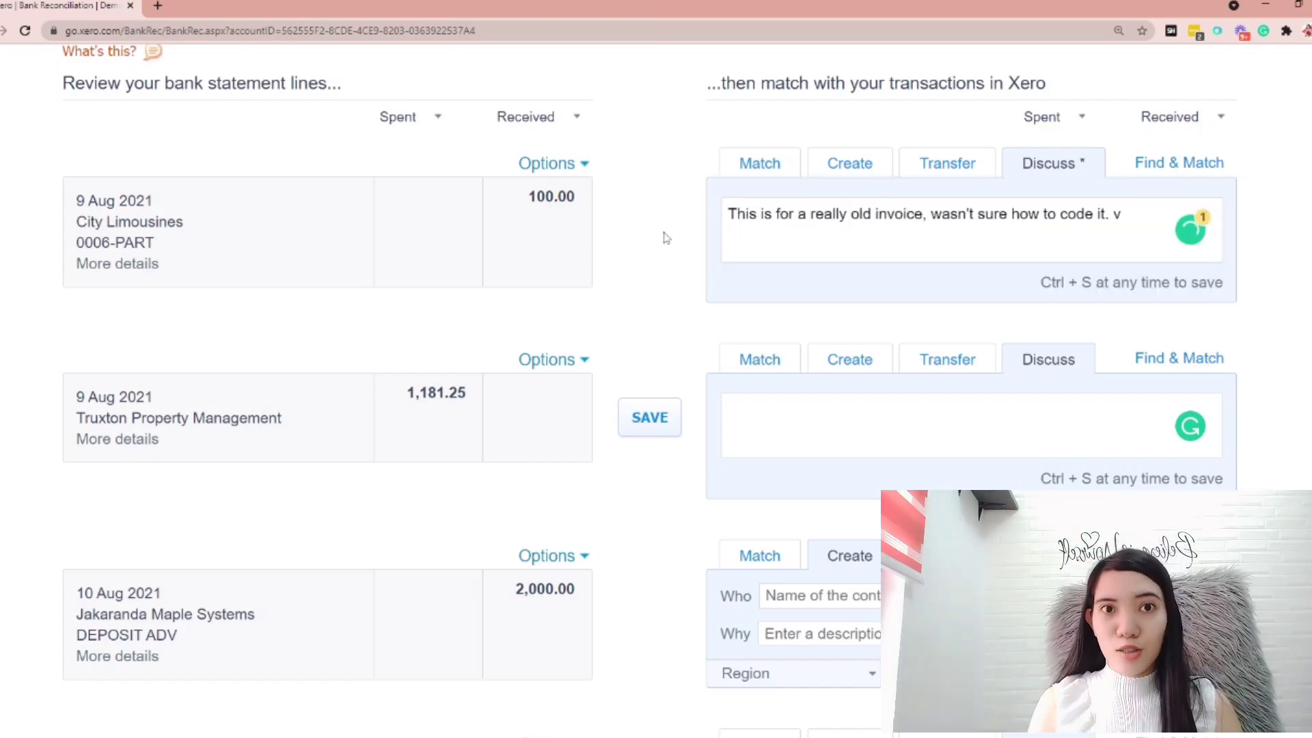